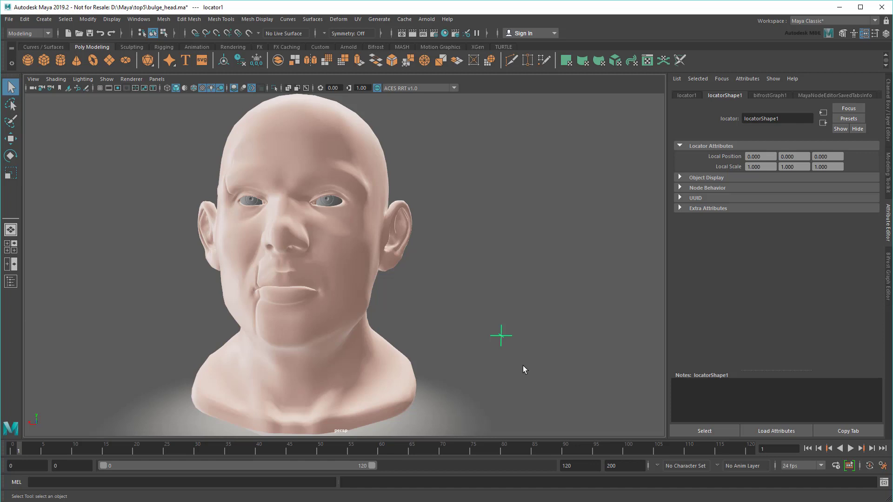
- Drag the locator over the cheek, mouth and chin to test the bulge, then show its Bifrost graph
key(w)
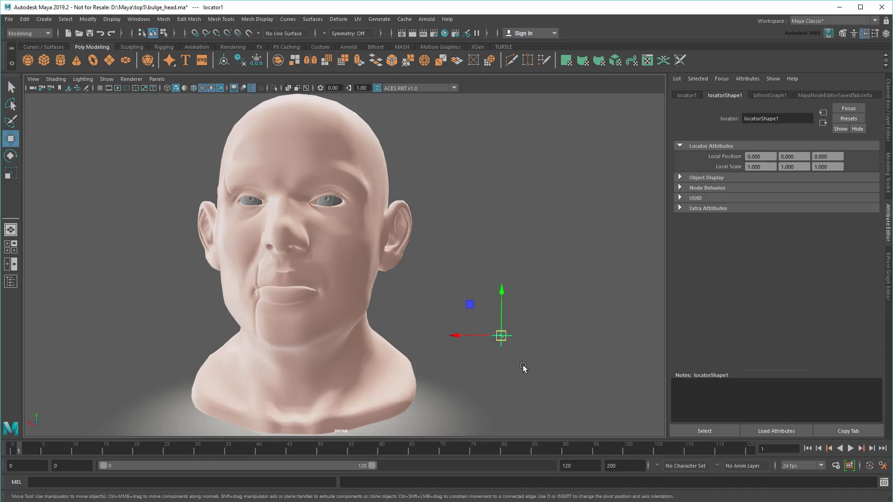
mouse_move(501, 336)
mouse_down()
mouse_move(258, 279)
mouse_move(264, 174)
mouse_up()
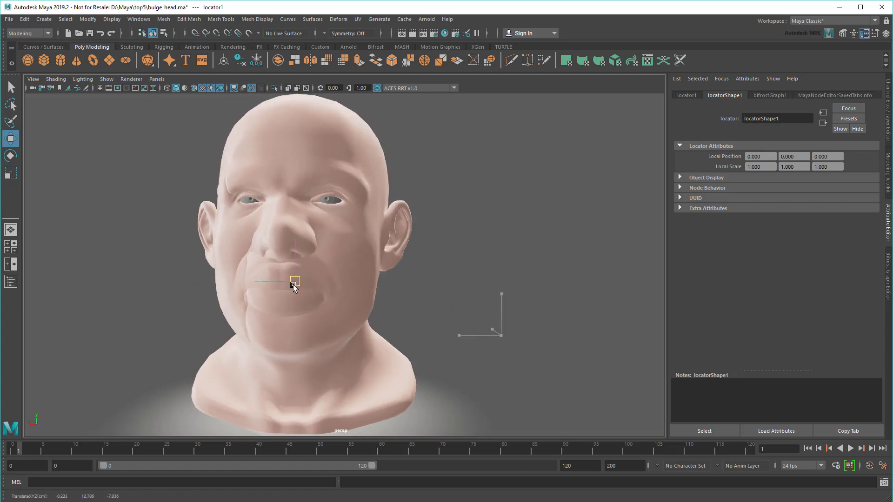
drag(264, 174, 294, 314)
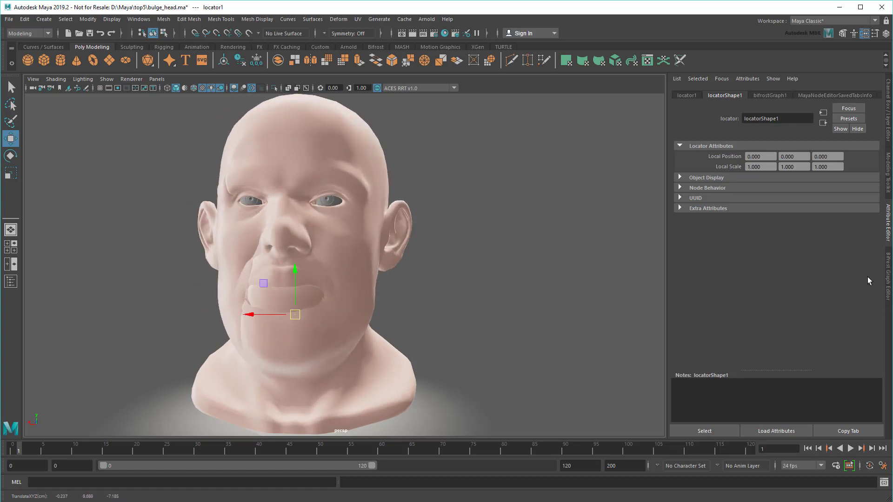
click(887, 287)
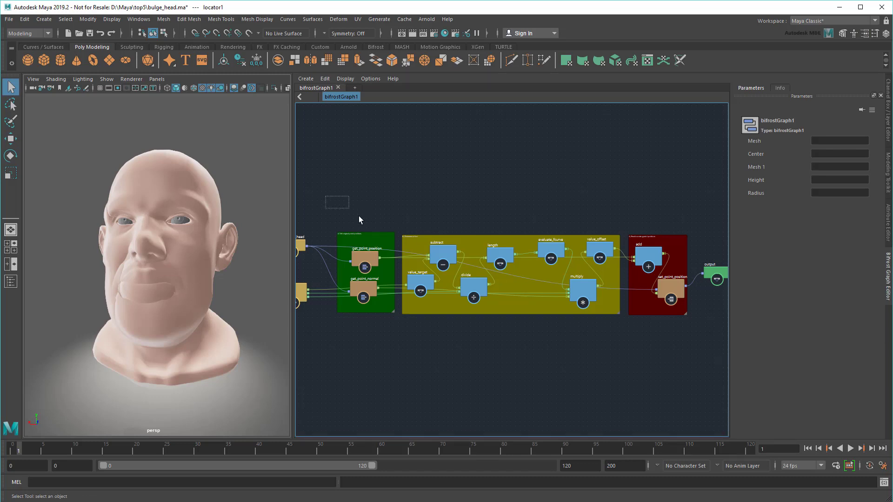
- Group every graph node into one compound and rename it bulge_deformer
drag(358, 219, 700, 372)
key(ctrl+g)
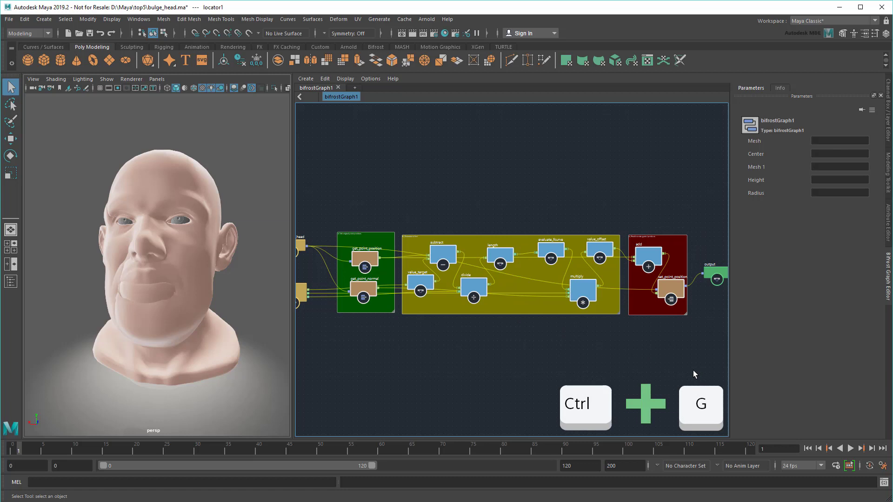
key(l)
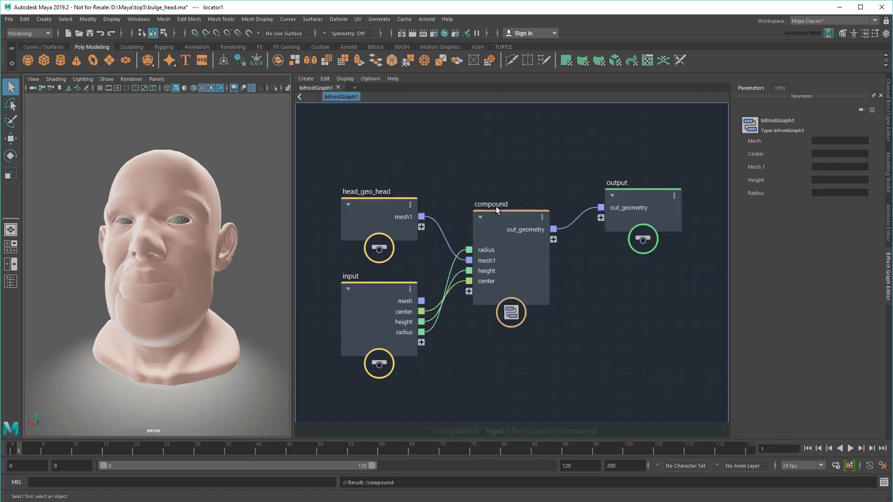
double_click(496, 205)
text(bulge)
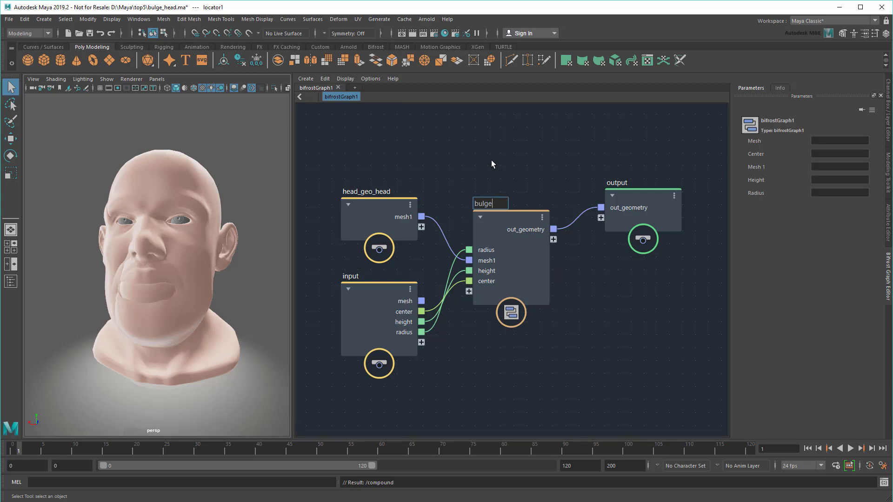
text(_deformer)
key(Return)
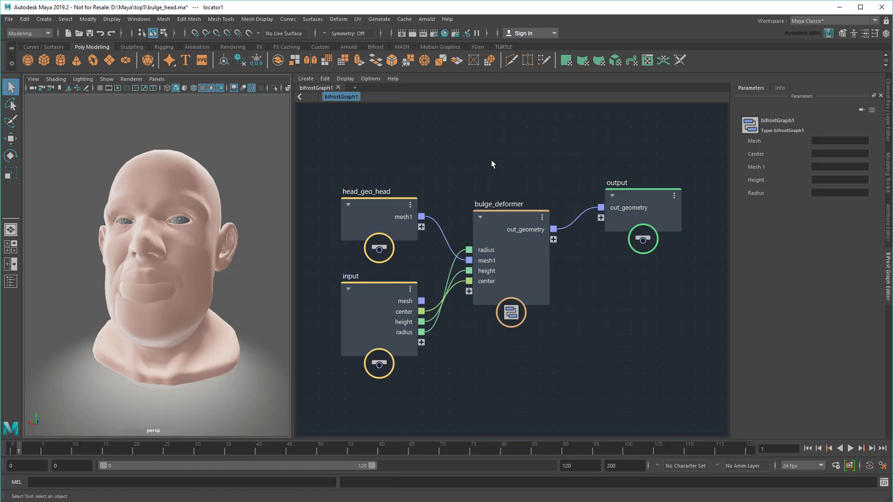
click(309, 78)
click(359, 152)
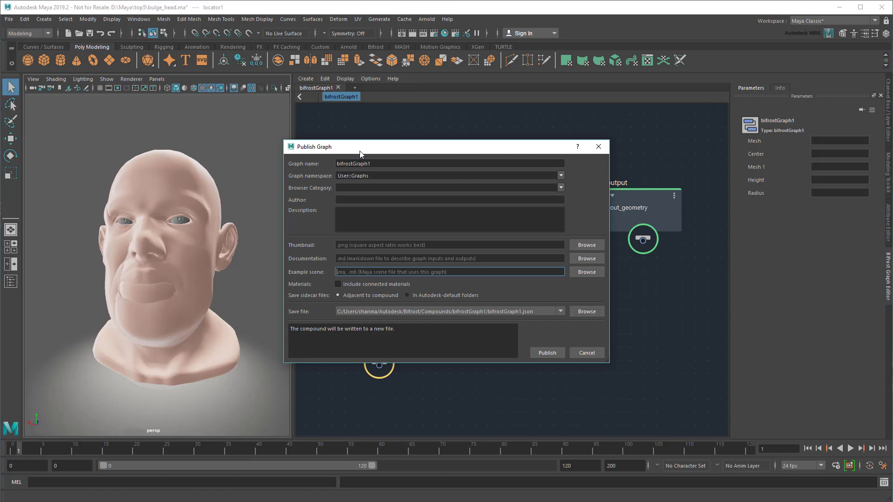
click(139, 19)
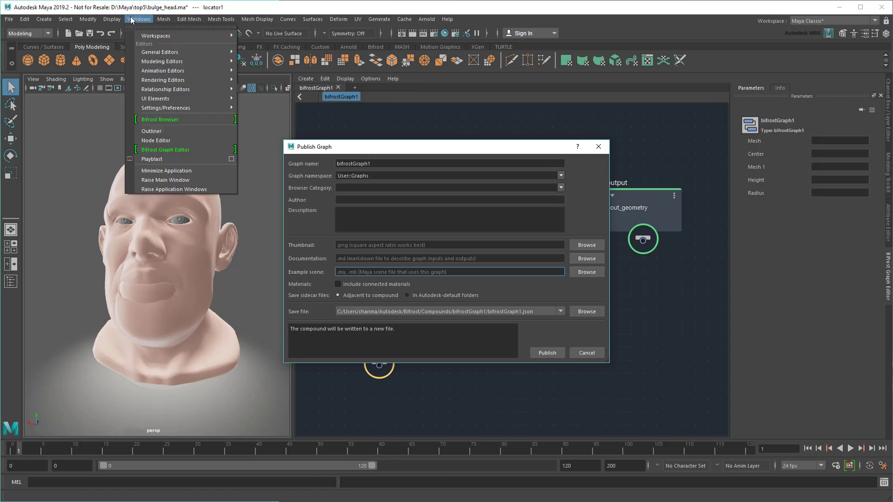
click(191, 120)
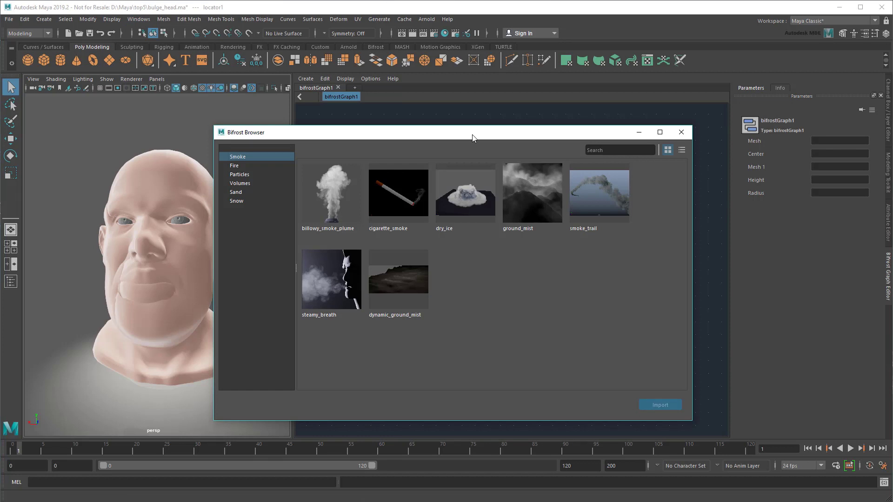
click(681, 132)
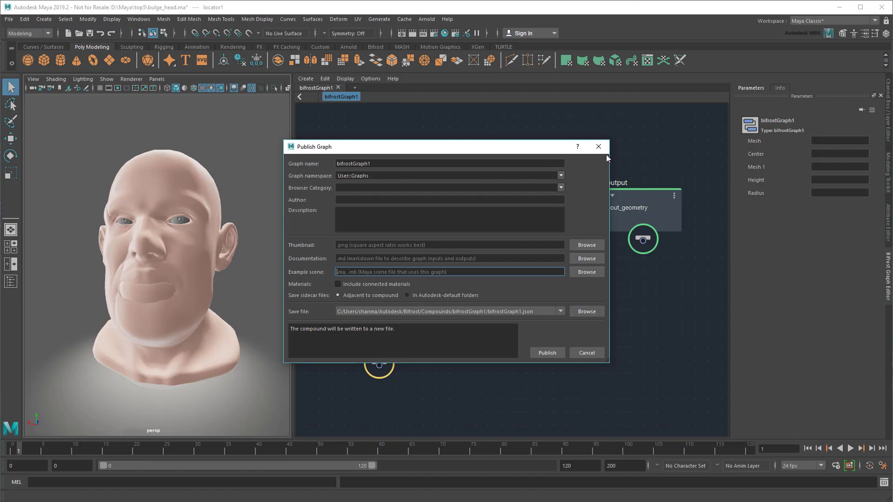
click(603, 146)
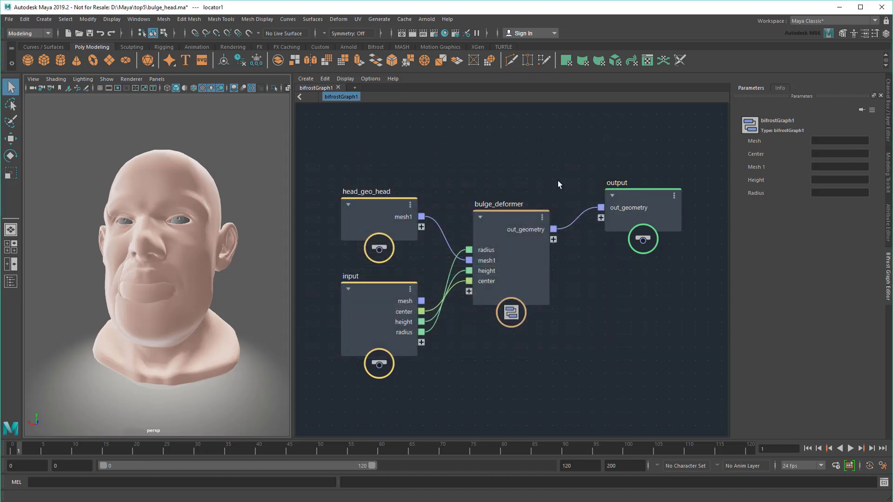
- Publish the bulge_deformer compound to file under the Autodesk::AREA namespace
click(506, 214)
click(306, 79)
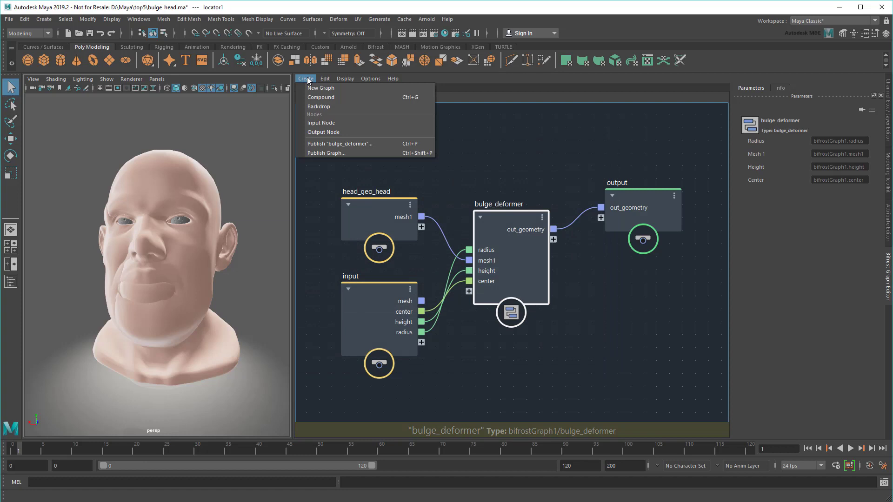
click(383, 146)
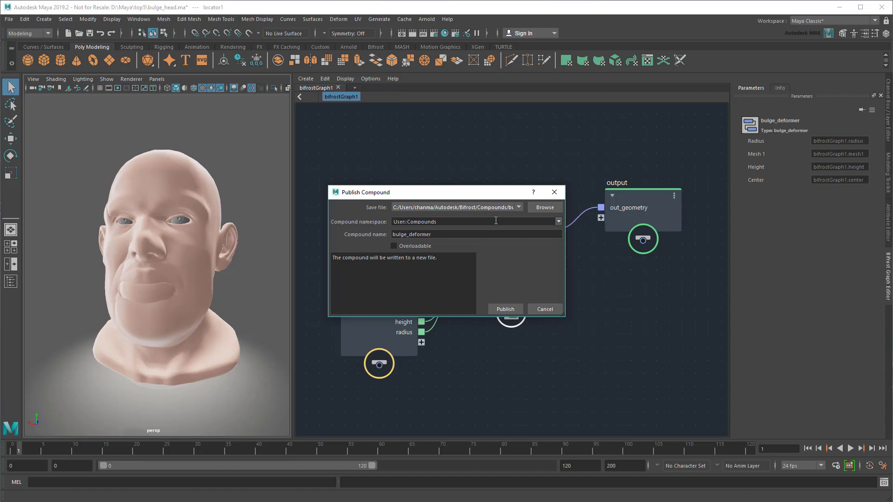
drag(448, 221, 388, 222)
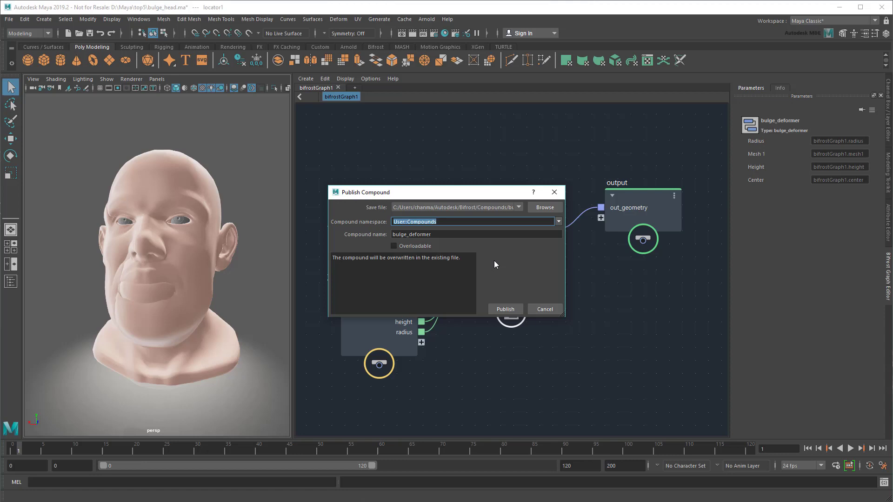
text(Autodesk::AREA)
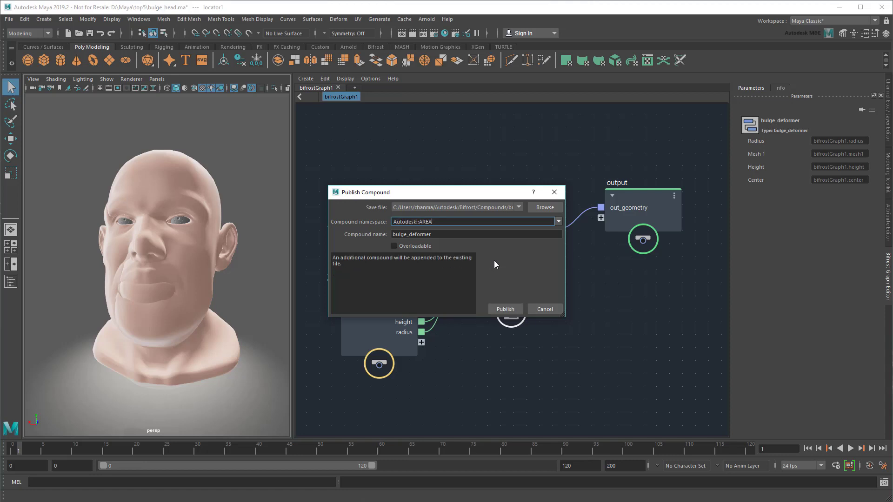
click(513, 309)
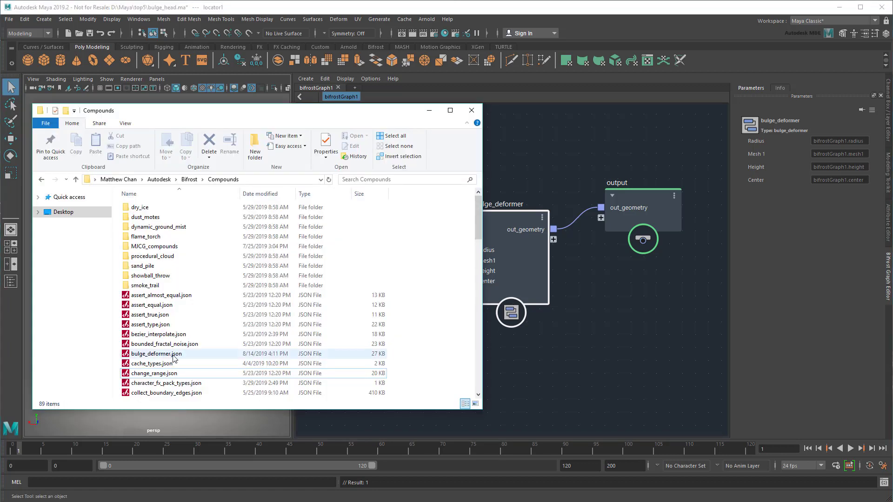
- Pick out bulge_deformer.json in the Compounds folder
click(173, 357)
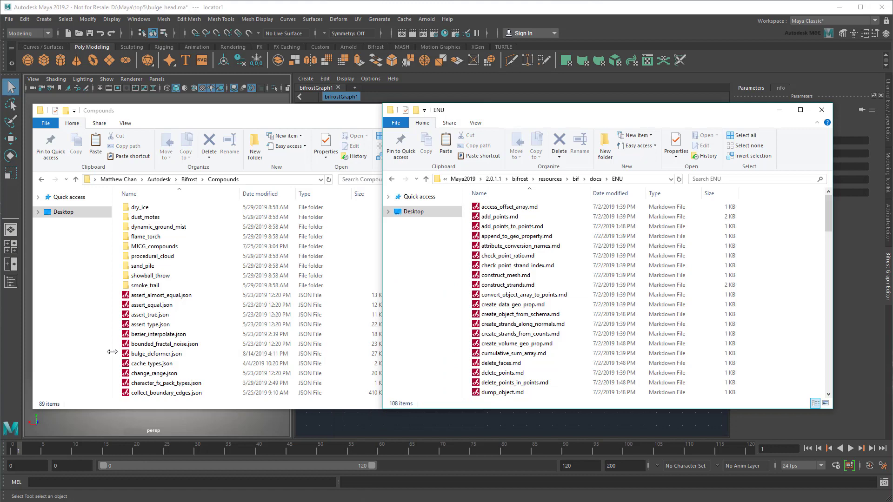
- Copy construct_mesh.md into the Compounds folder and rename the copy bulge_deformer.md
click(524, 277)
key(ctrl+c)
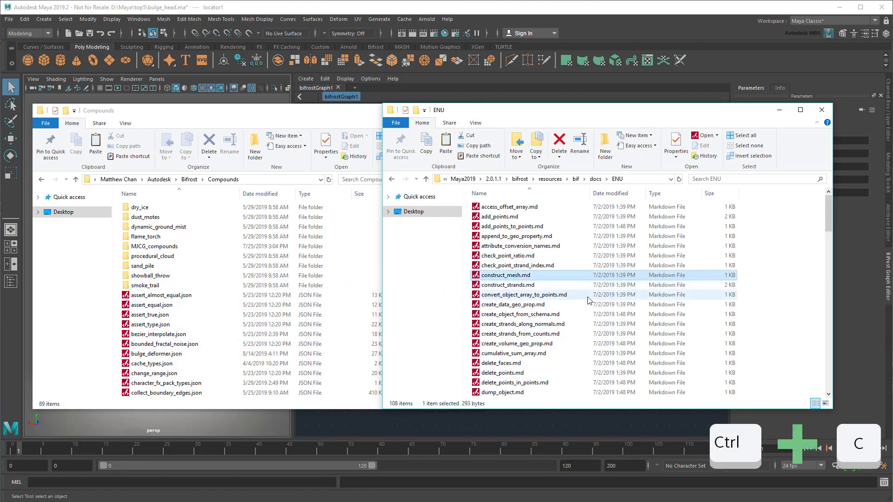
click(245, 112)
key(ctrl+v)
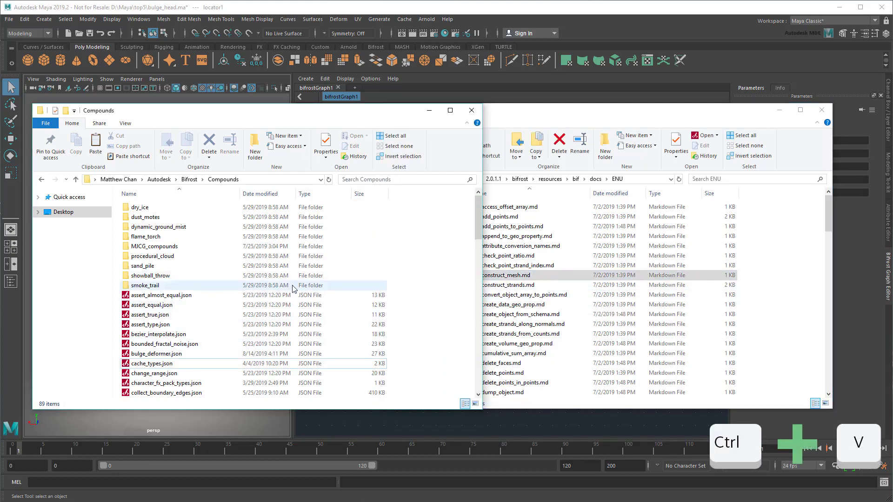
key(F2)
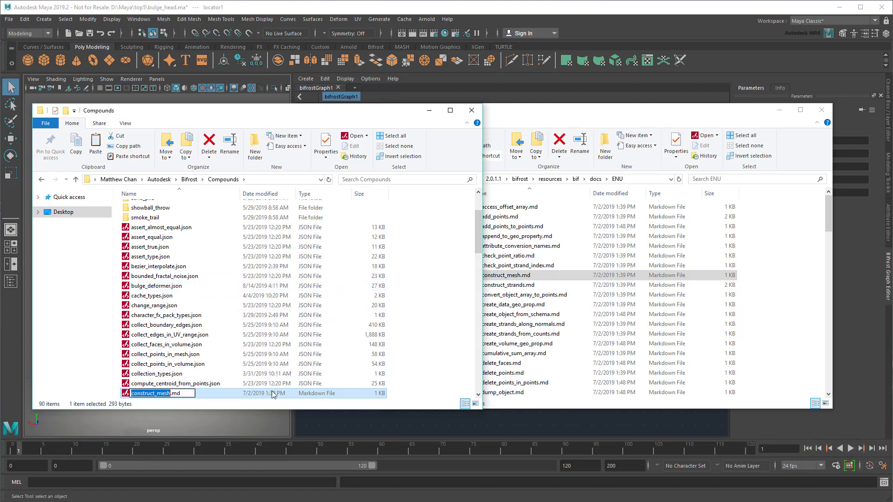
text(bulge_def)
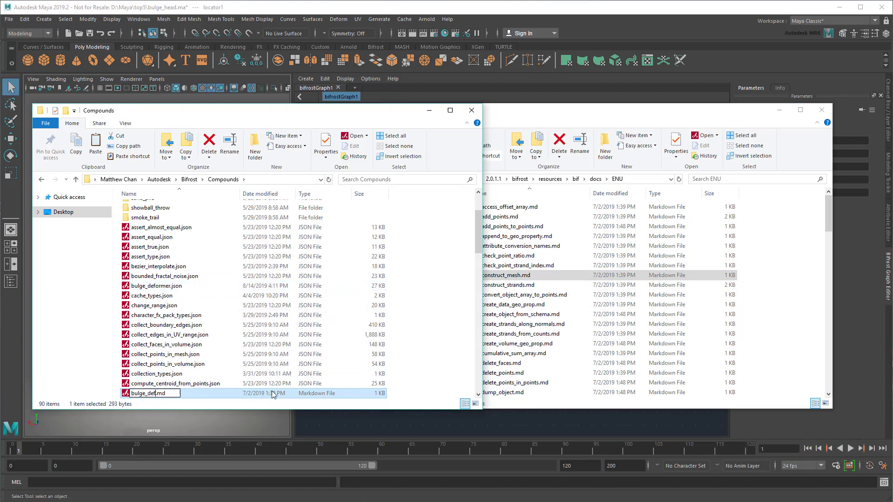
text(ormer)
key(Return)
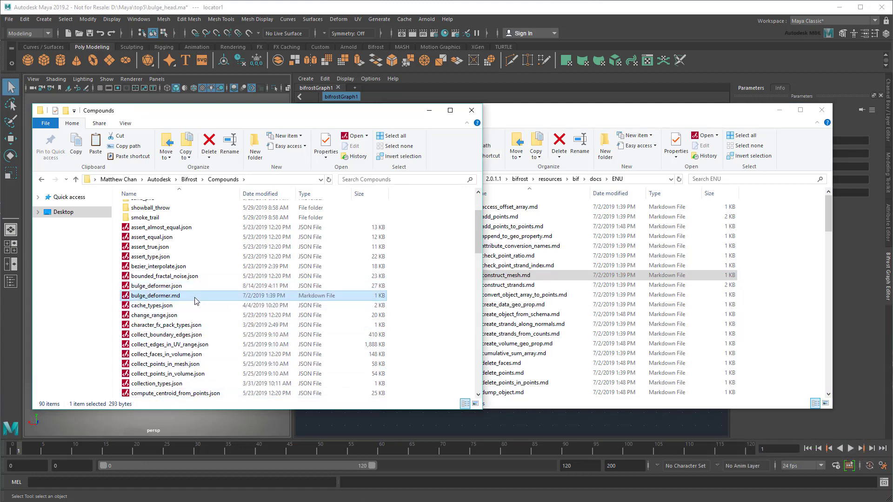
right_click(195, 297)
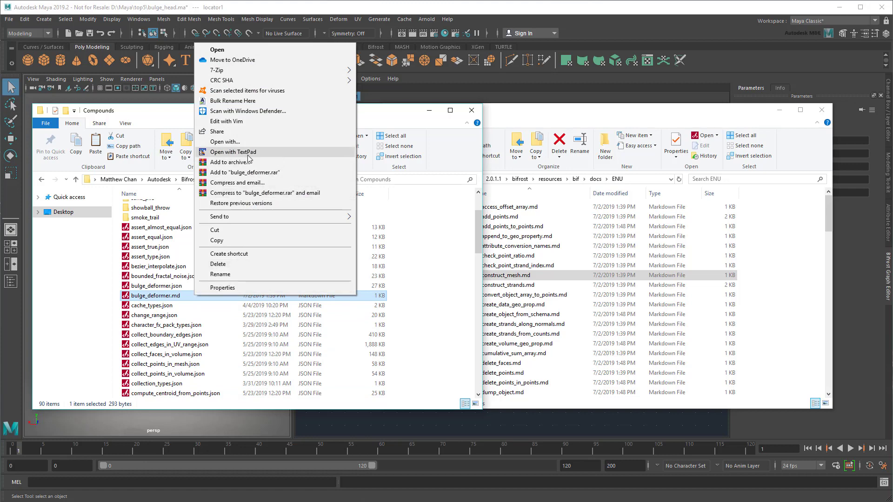
- Open bulge_deformer.md in TextPad and hide both folder windows, returning to the Bifrost graph
click(240, 152)
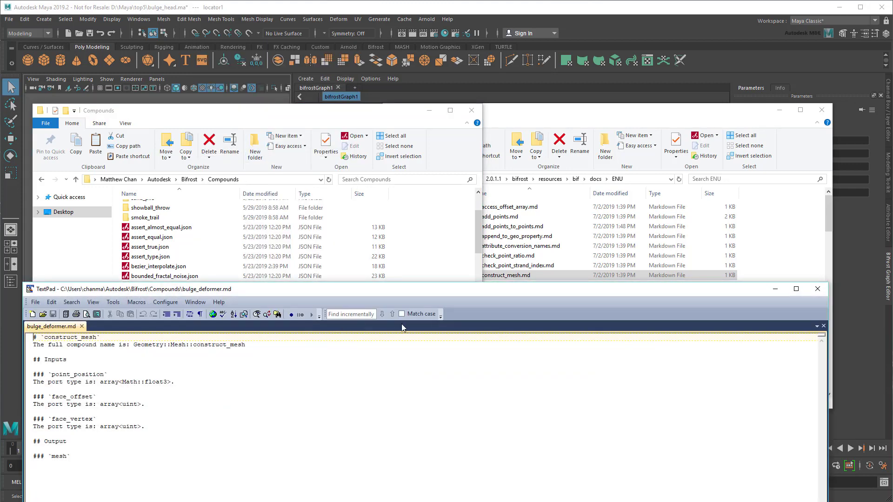
click(429, 111)
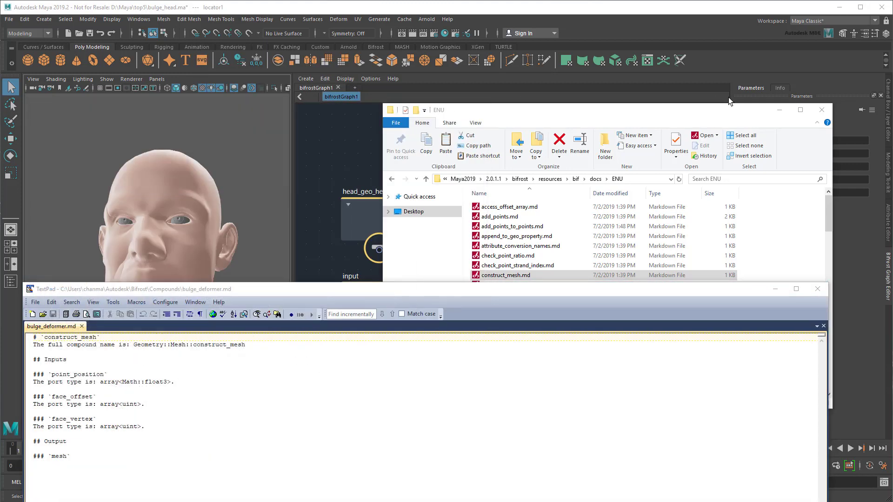
click(779, 109)
click(437, 133)
- Add a construct_mesh node above bulge_deformer and show its documentation in the Info panel
key(Tab)
text(constru)
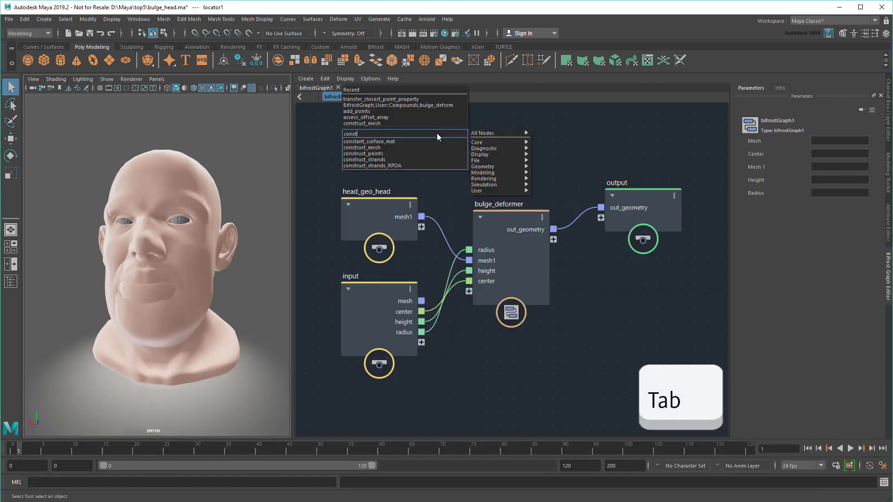
text(ct)
key(Return)
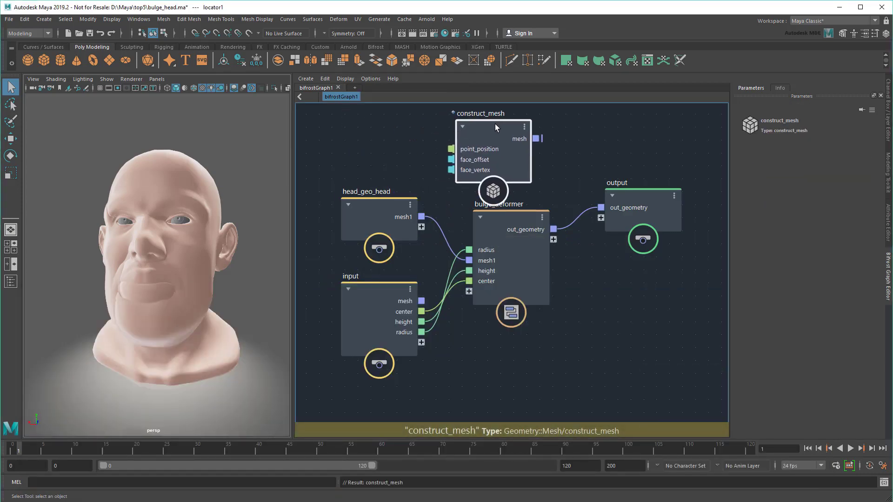
click(495, 124)
click(779, 88)
- Narrow the TextPad window and place it beside the node graph
key(alt+Tab)
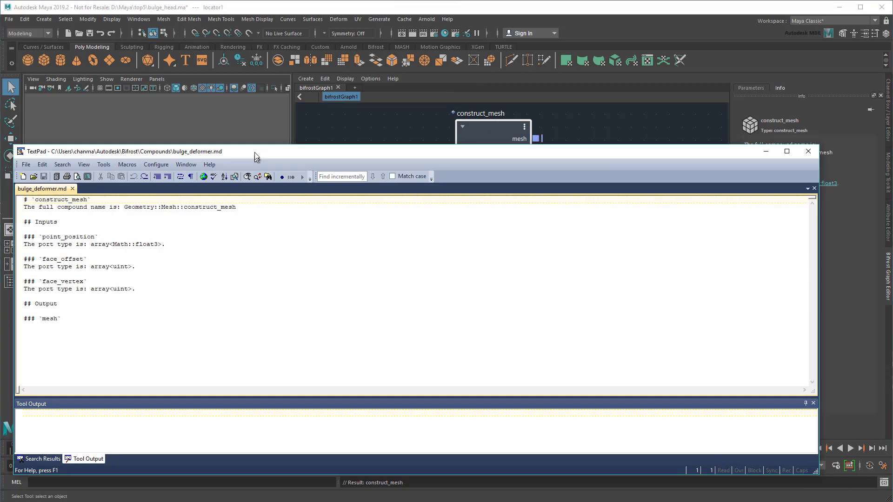
drag(838, 209, 349, 223)
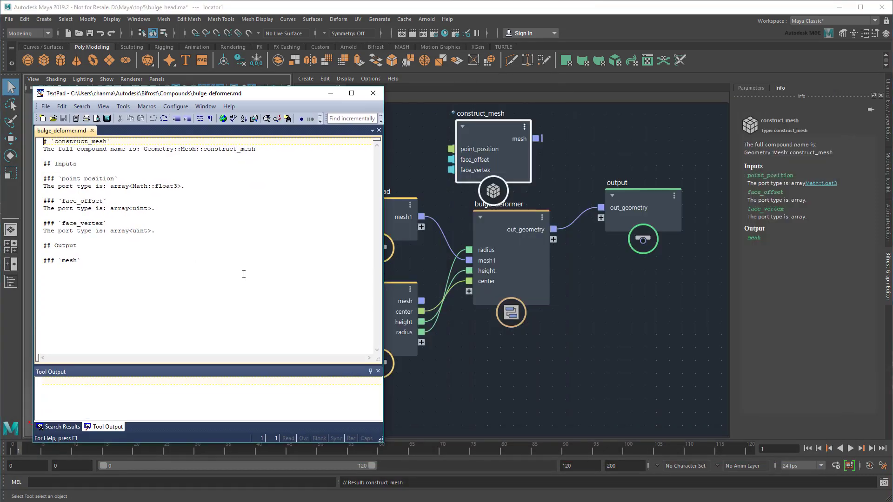
drag(283, 93, 594, 100)
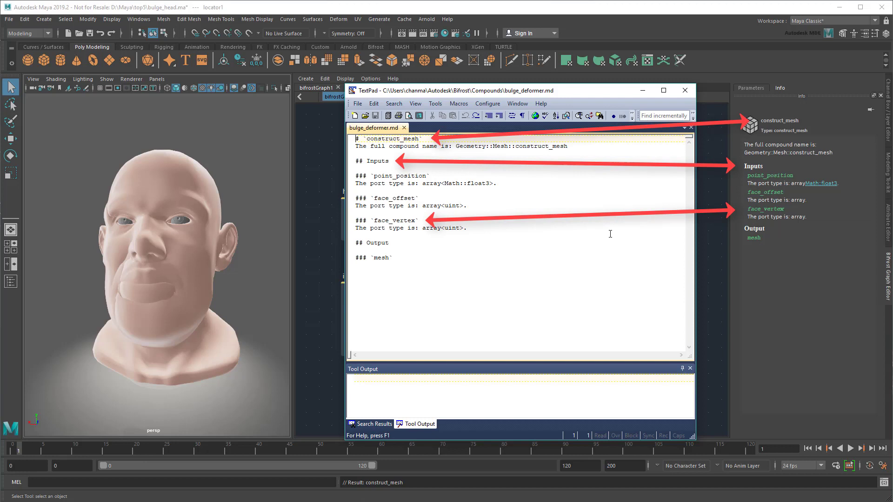
- Retitle the heading bulge_deformer and replace line 2 with the mesh-surface deformation description
double_click(405, 139)
text(bulge_)
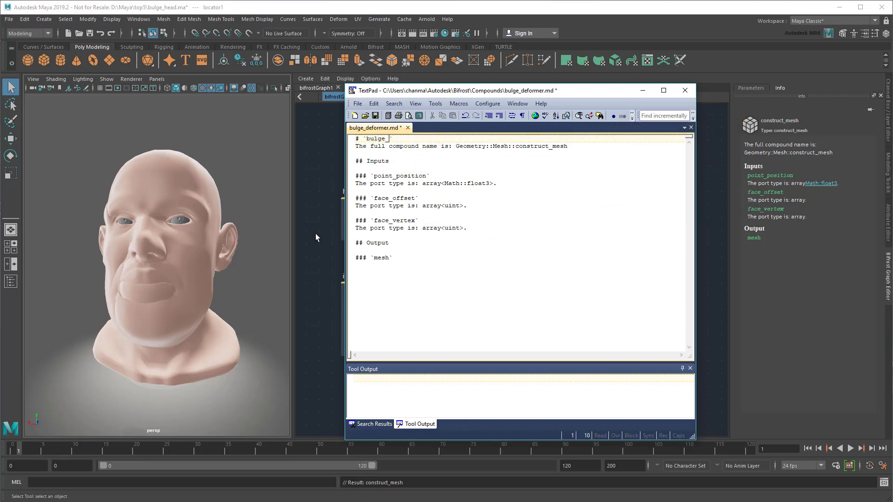
text(deformer)
click(569, 146)
key(shift+Home)
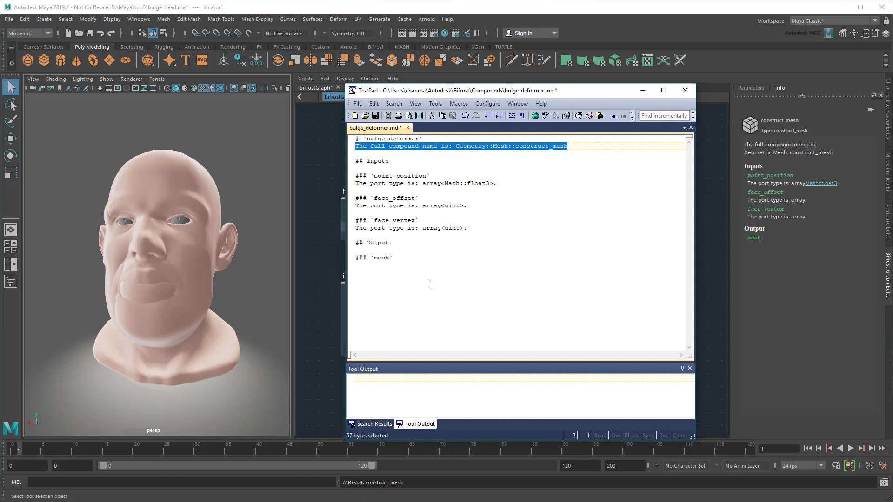
text(Deforms the s)
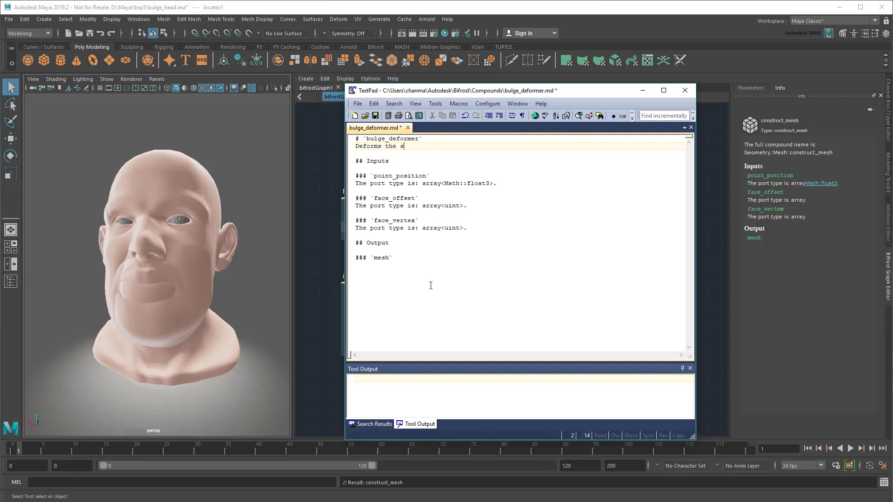
text(urface of an input mesh a)
text(long an fcurve relative to a )
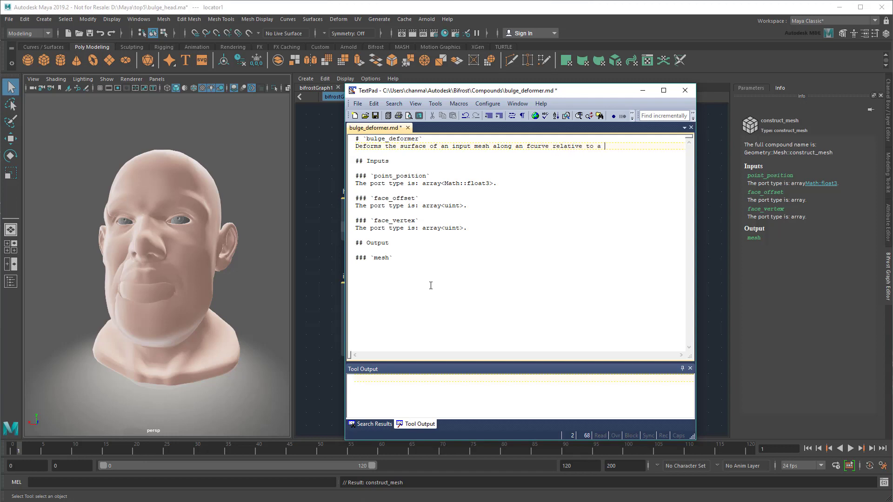
text(center.)
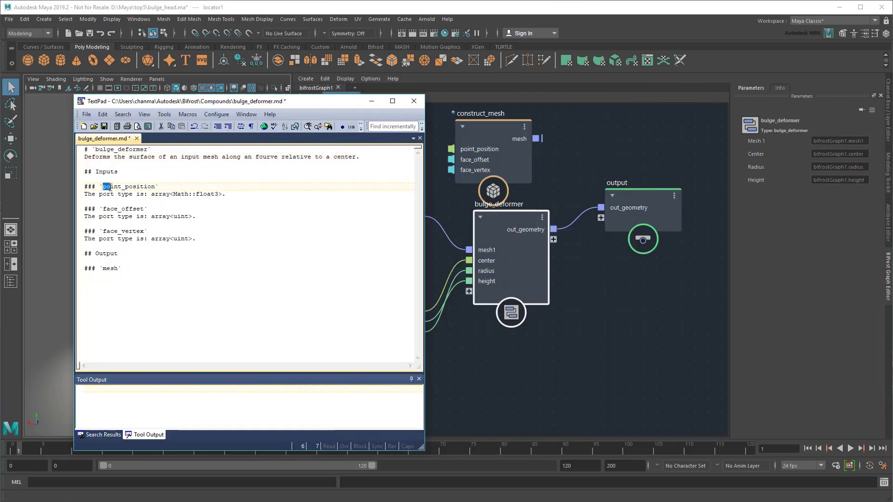
text(mesh)
- Describe the mesh input, then rename face_offset to center and replace its port type line with a description
drag(226, 193, 84, 194)
text(The mesh to be d)
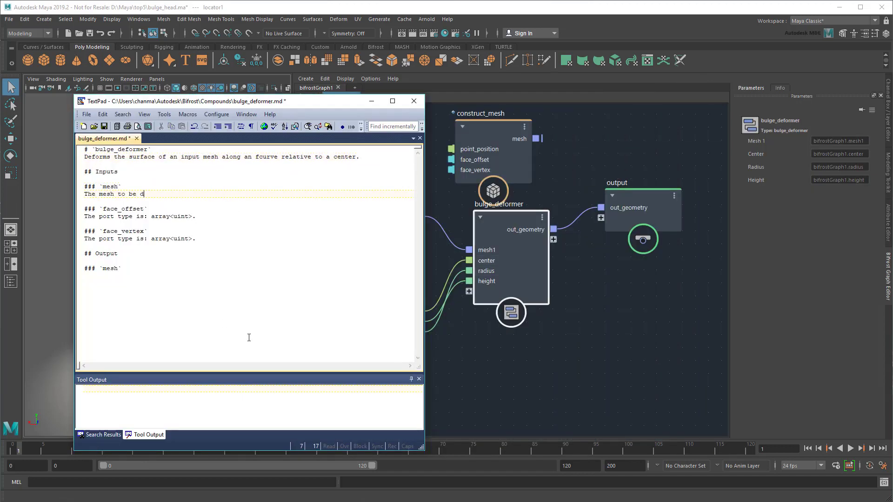
text(eformed.)
click(103, 208)
double_click(104, 209)
text(center)
key(Down)
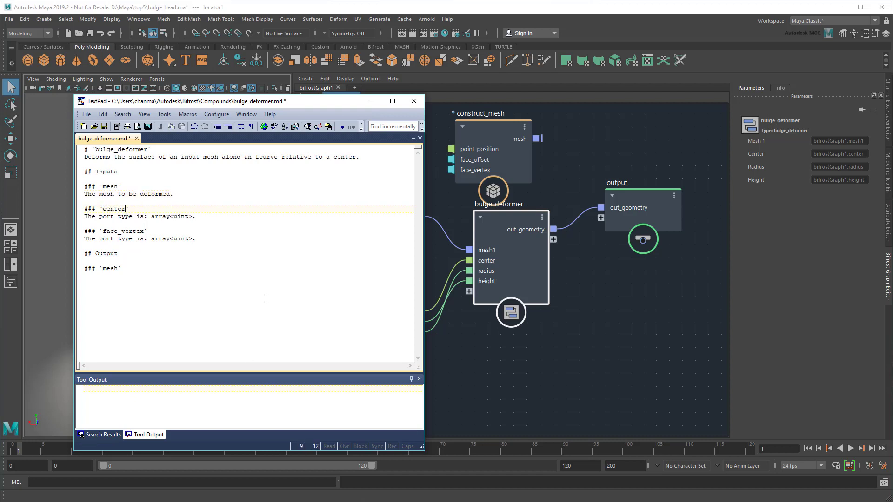
key(End)
key(shift+Home)
key(shift+ctrl+Right)
text(origin of the deformat)
text(ion.)
- Rename face_vertex to radius, document radius, height and the deformed-mesh output, and save the file
key(Down)
key(shift+Down)
key(shift+ctrl+Right)
key(shift+ctrl+Right)
key(shift+ctrl+Right)
double_click(105, 229)
text(radius)
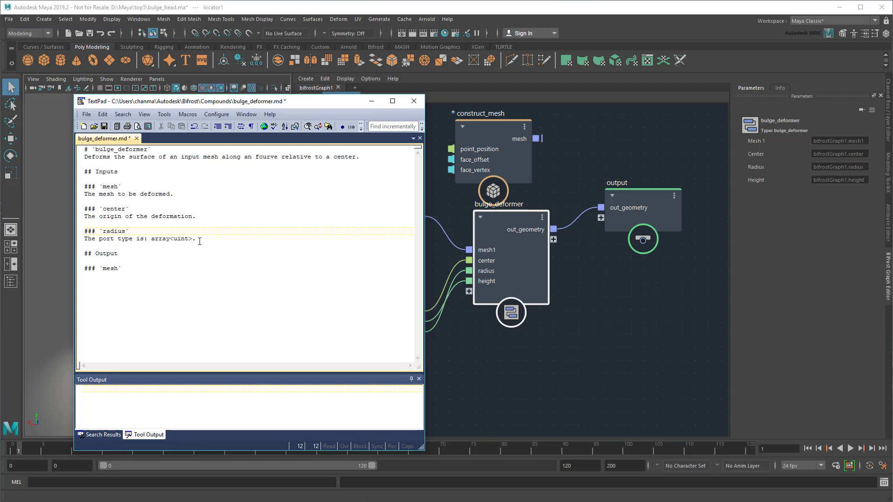
key(Down)
key(End)
key(shift+Home)
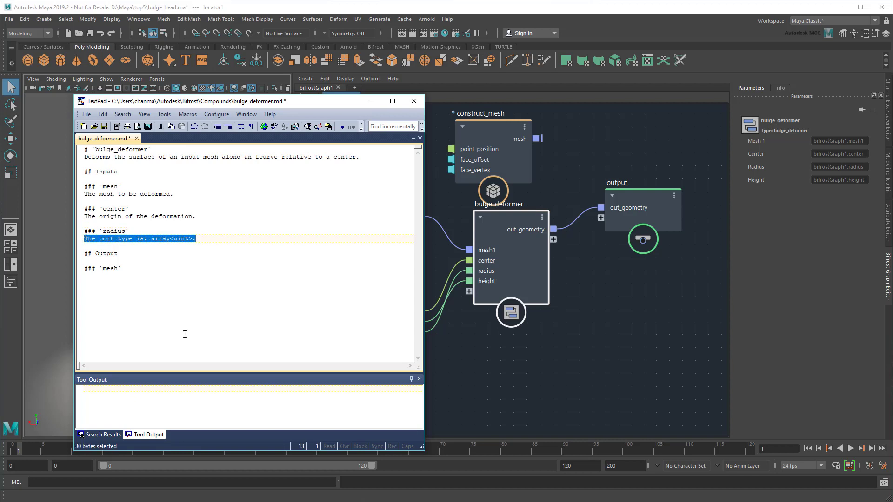
text(The)
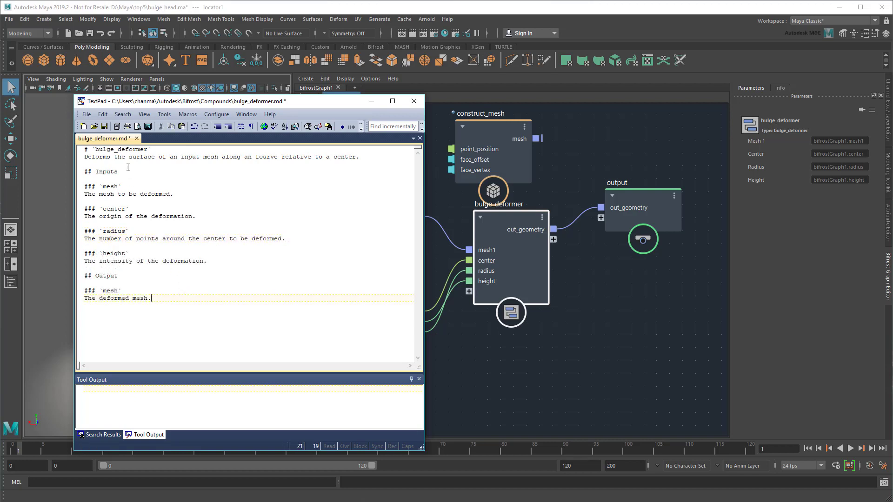
click(104, 126)
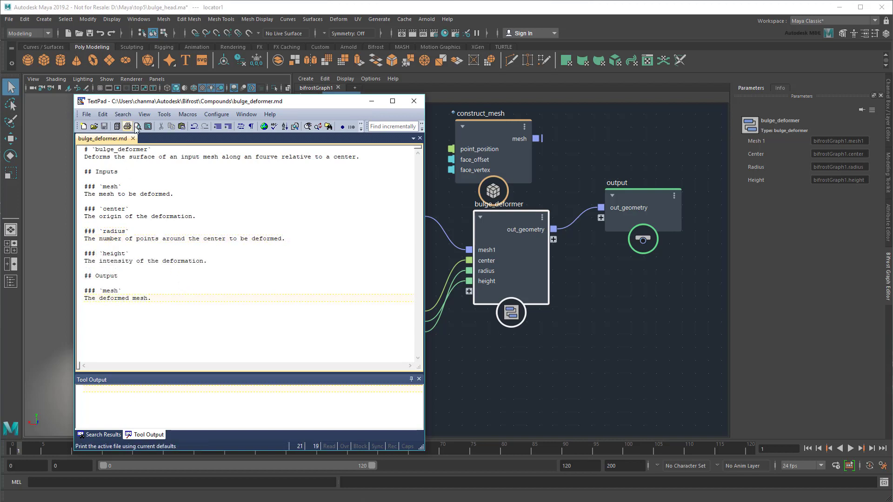
- Close the Markdown file and open bulge_deformer.json in TextPad
click(415, 102)
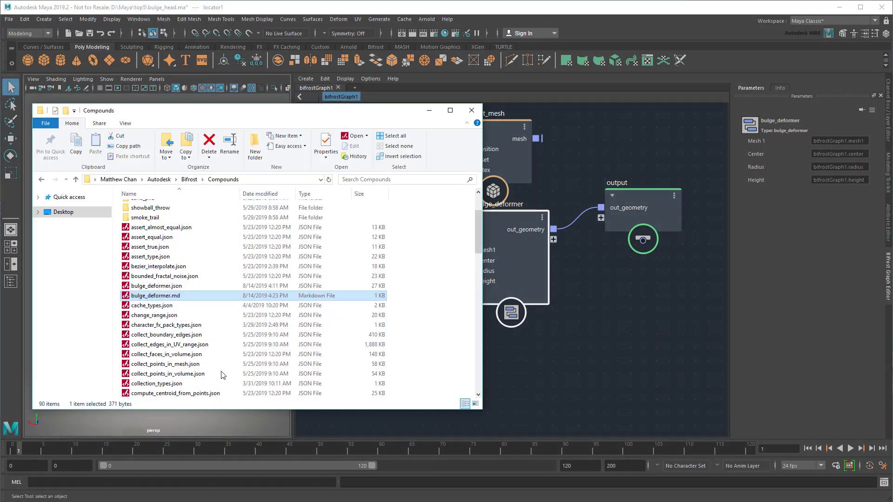
right_click(186, 287)
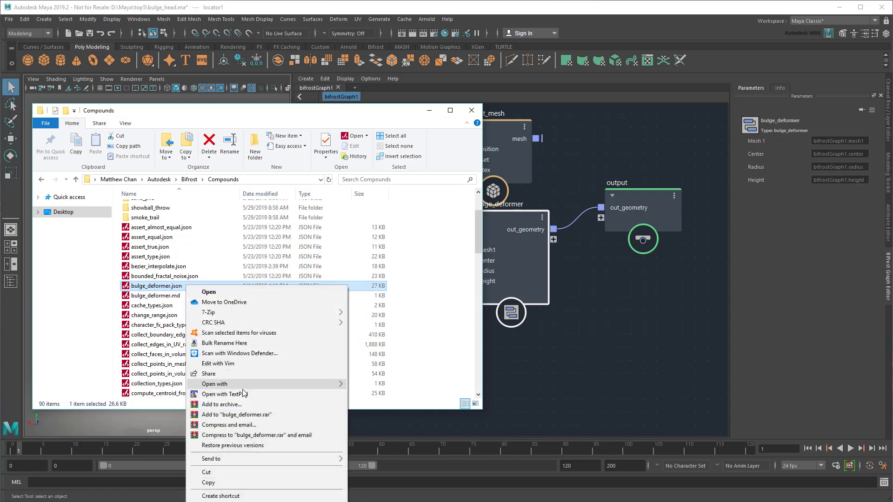
click(237, 394)
drag(418, 161, 418, 197)
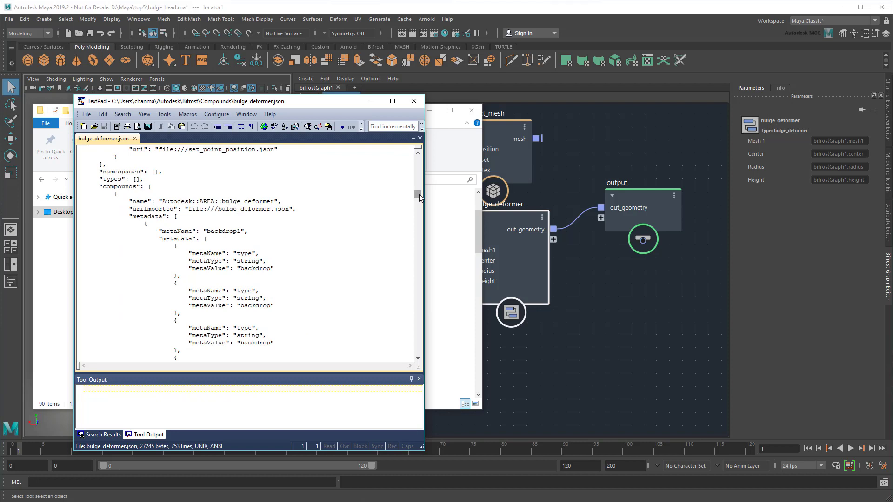
- Insert a metaName/metaType/metaValue documentation entry pointing to bulge_deformer.md under metadata
click(188, 217)
key(Return)
key(Return)
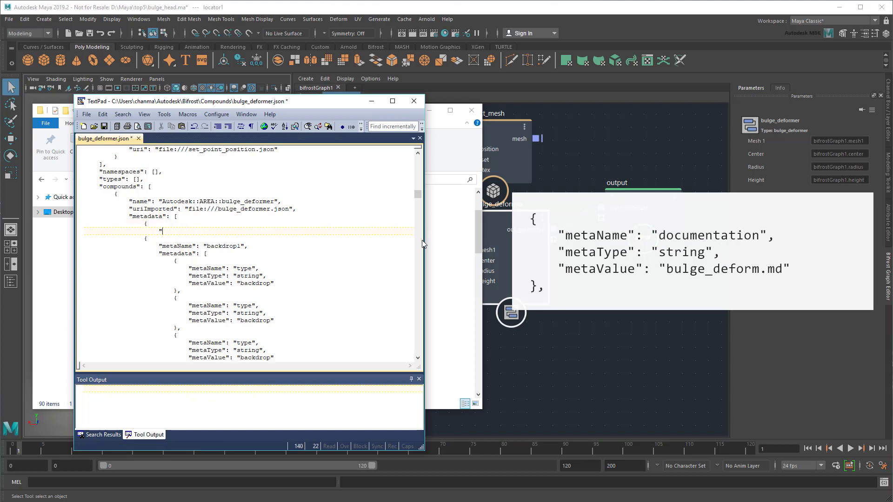
text("metaName": "documen)
text(tation",)
key(Return)
text("metaType)
text(: "string",)
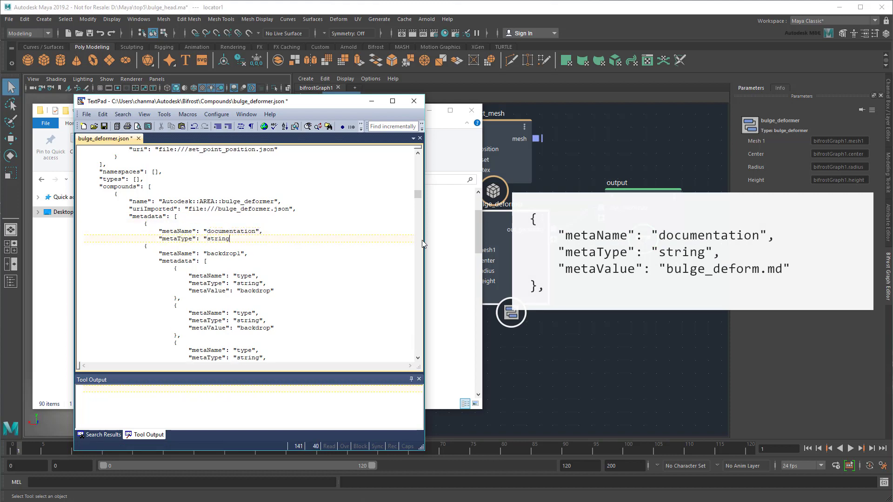
key(Return)
text("metaValue": "bulge_deformer)
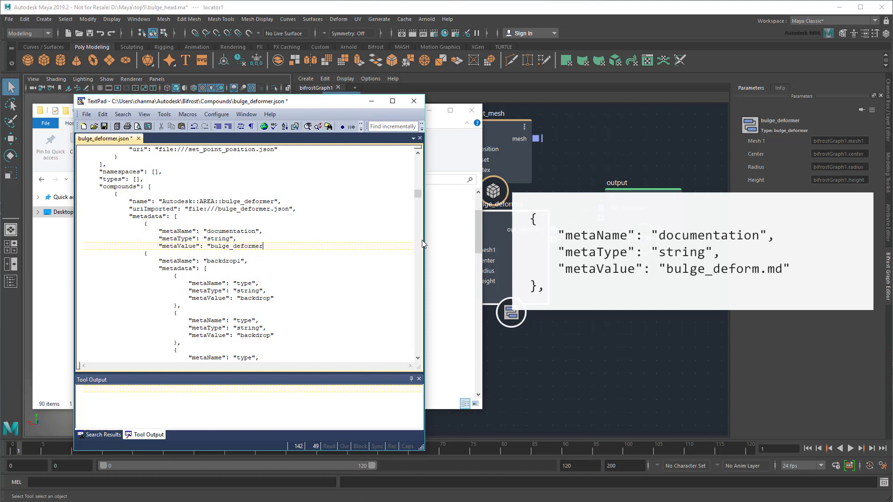
text(.md")
key(Return)
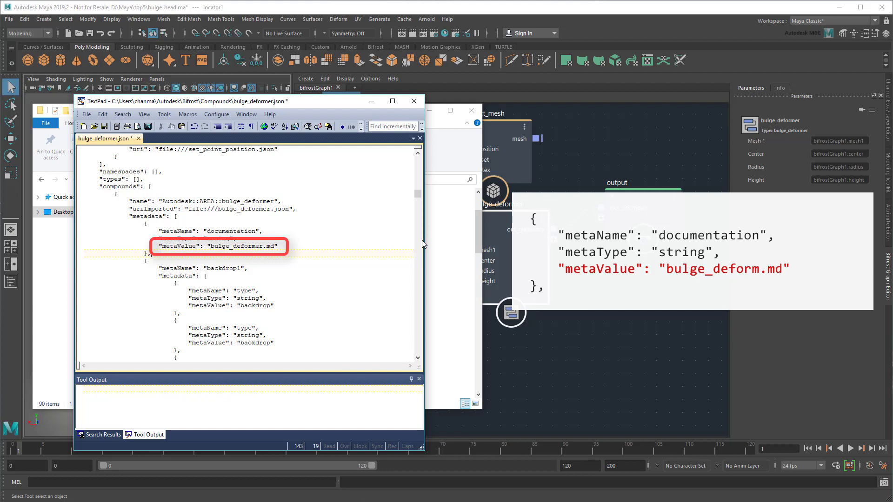
- Save bulge_deformer.json, close the file and folder, and quit Maya discarding scene changes
key(ctrl+s)
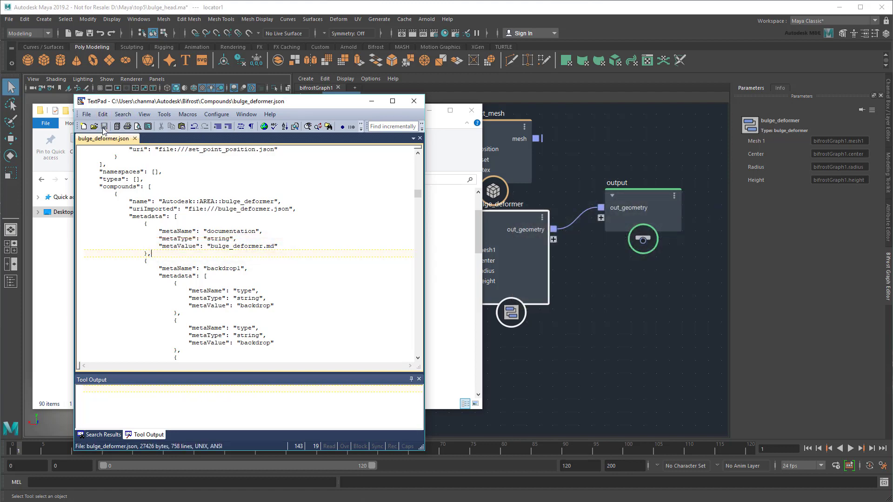
click(413, 101)
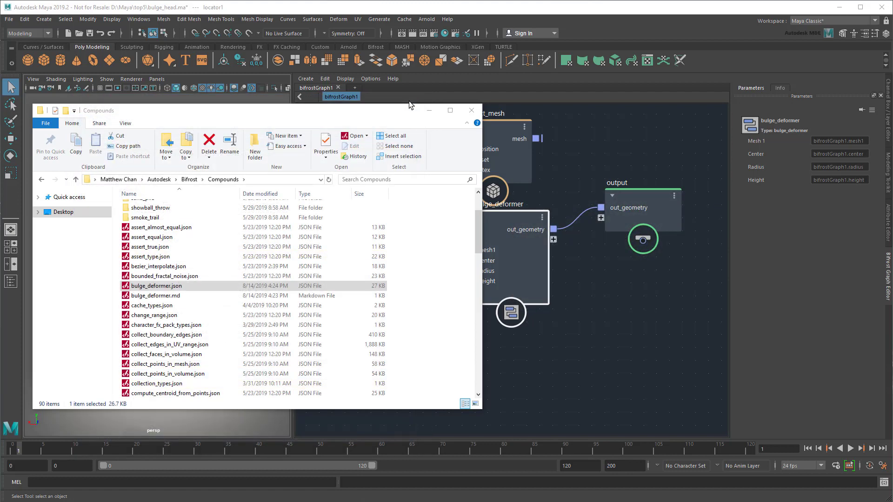
click(423, 112)
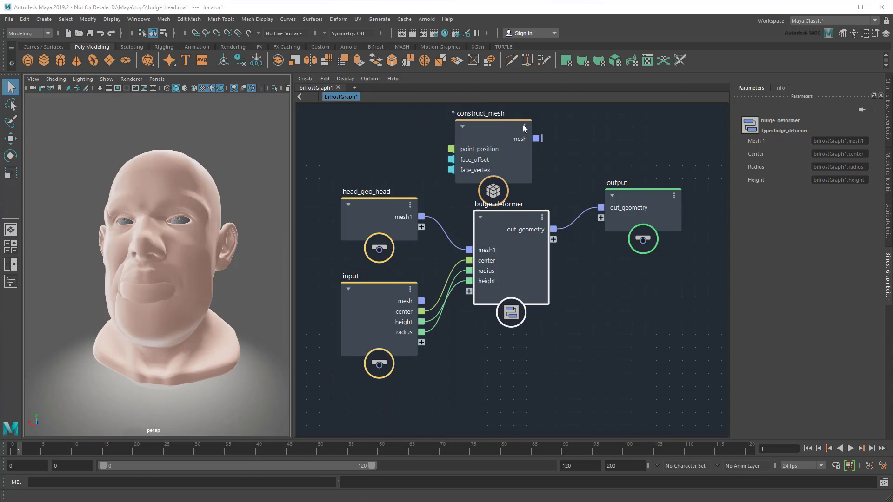
click(881, 7)
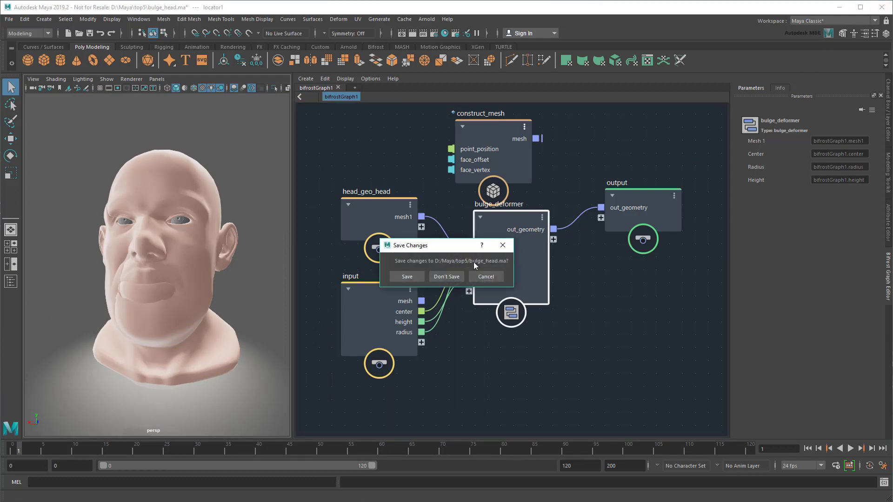
click(437, 277)
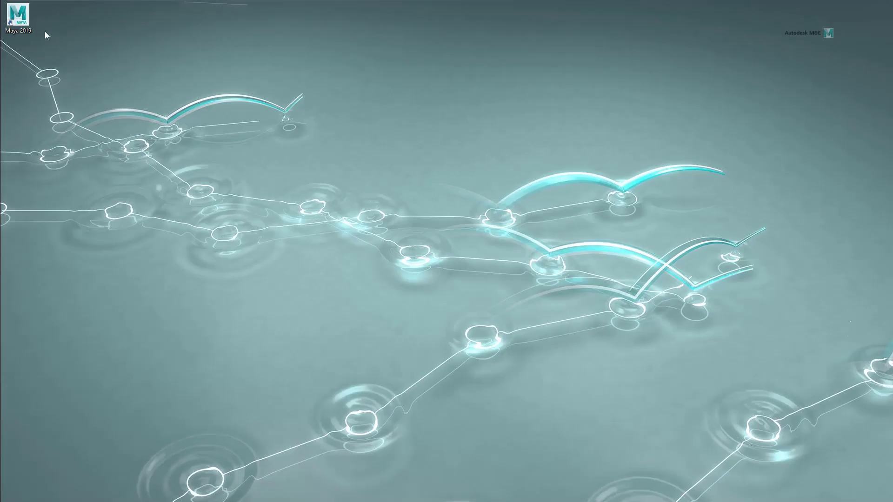
- Relaunch Maya, create a polygon torus scaled up several times, and start a new Bifrost graph
double_click(24, 22)
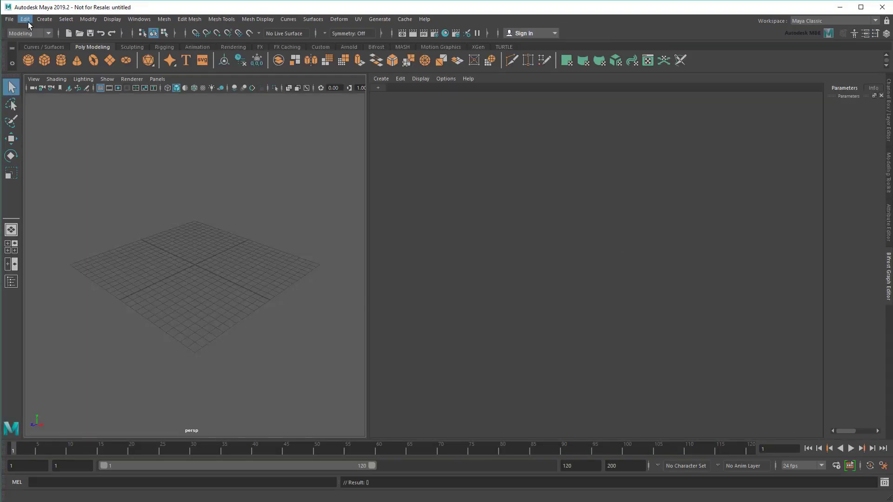
click(93, 62)
key(r)
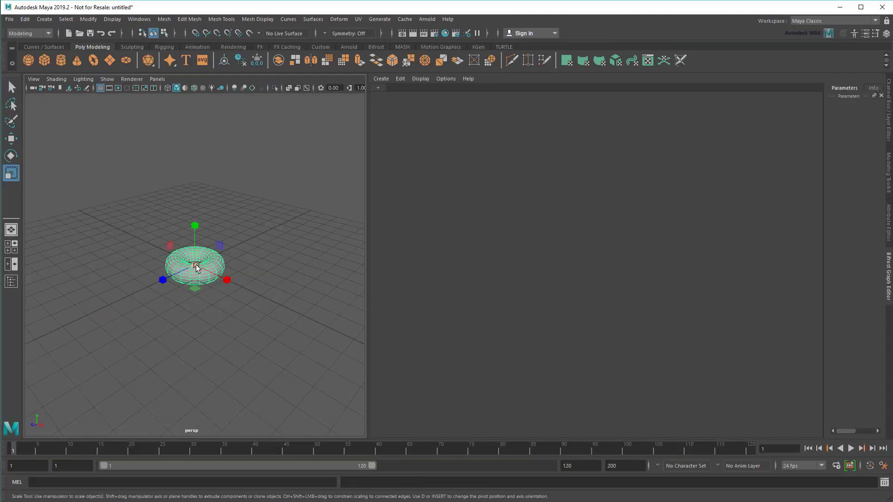
drag(194, 265, 279, 288)
click(382, 90)
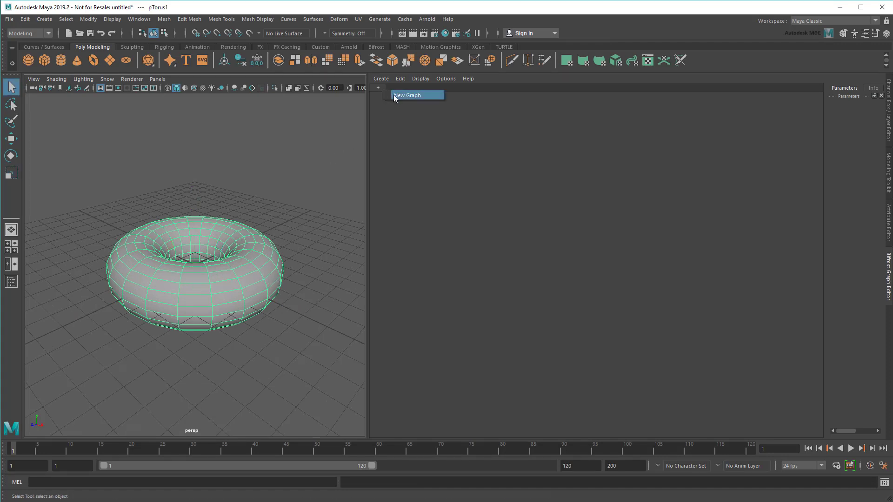
- Add the bulge_deformer compound to the new graph and show its documentation in the Info panel
drag(652, 288, 439, 291)
key(Tab)
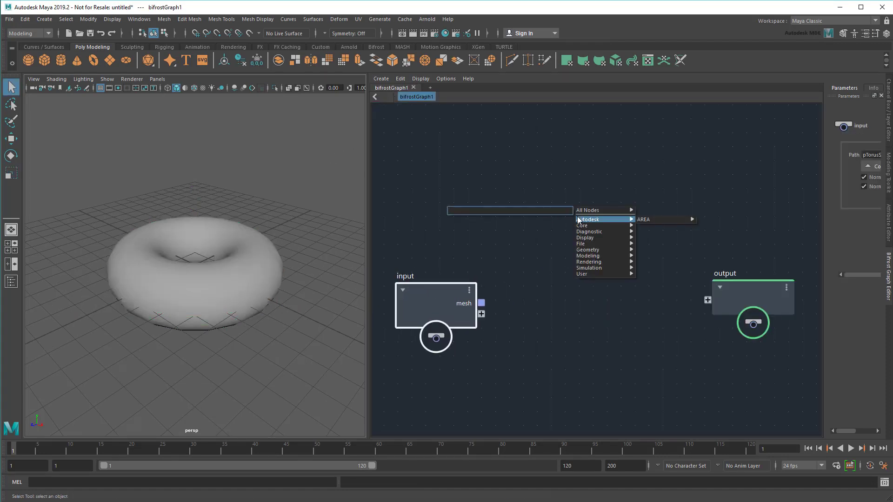
mouse_move(662, 220)
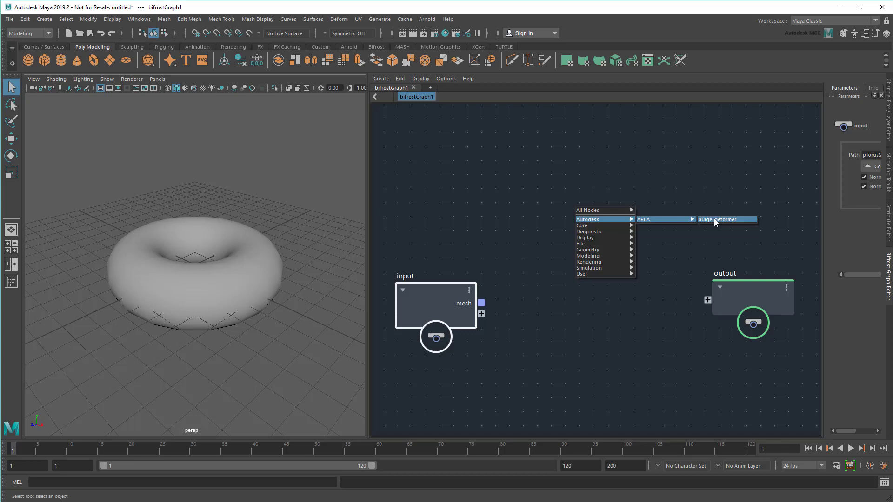
click(713, 219)
drag(823, 234, 733, 234)
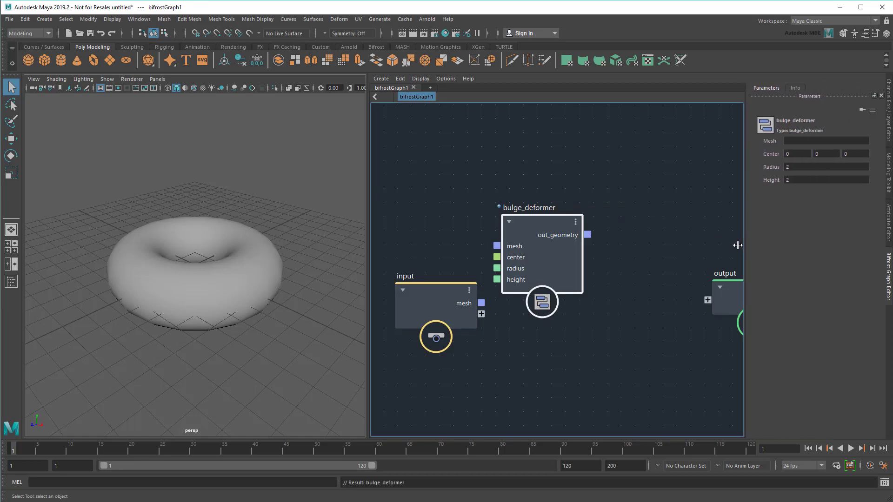
click(783, 89)
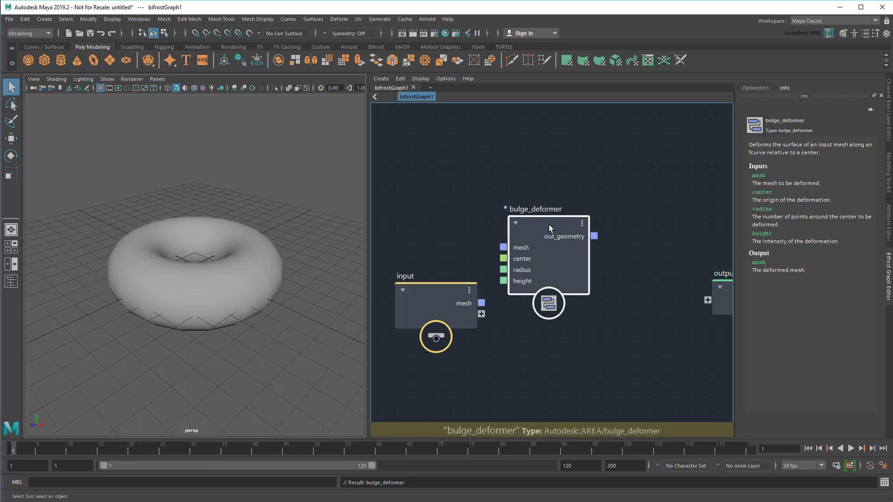
- Wire the input mesh through bulge_deformer to the output and move the torus to see the bulge
drag(549, 225, 586, 244)
drag(481, 302, 534, 265)
drag(625, 254, 707, 299)
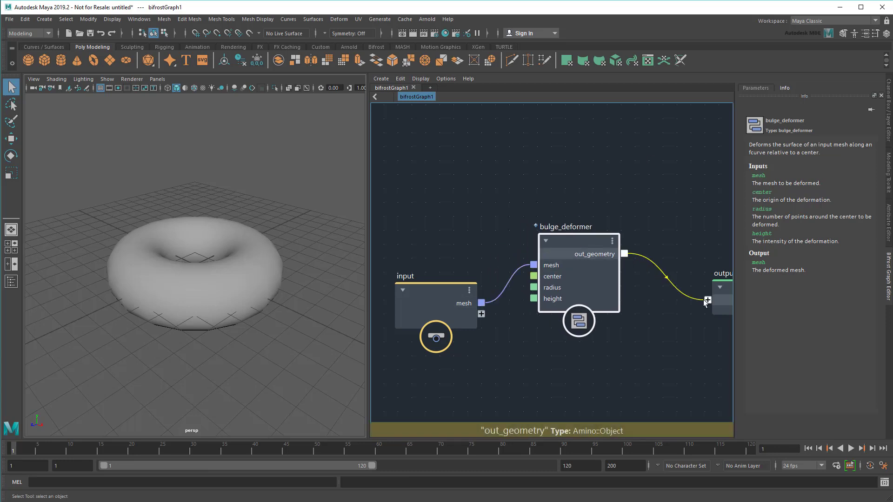
click(235, 303)
key(w)
mouse_move(235, 303)
mouse_down()
mouse_move(235, 265)
mouse_move(264, 243)
mouse_move(118, 268)
mouse_up()
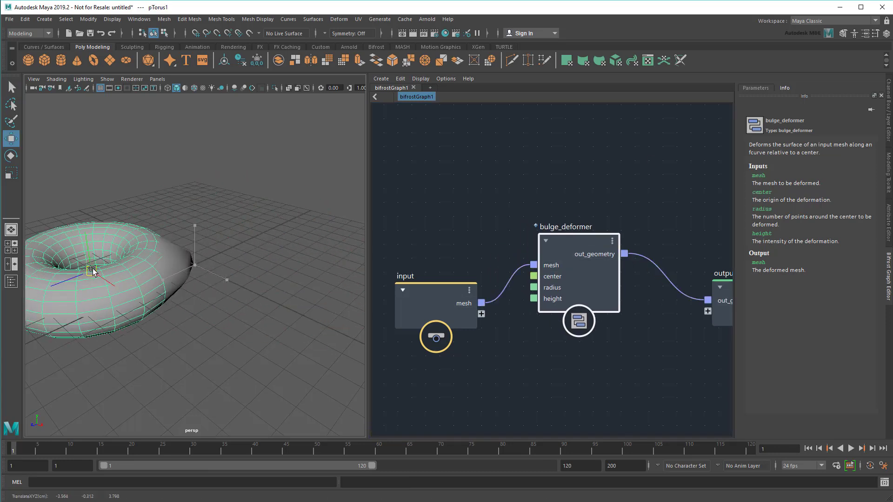
- Set bulge_deformer Radius and Height to 3 and move the torus to test the larger bulge
click(751, 89)
click(819, 167)
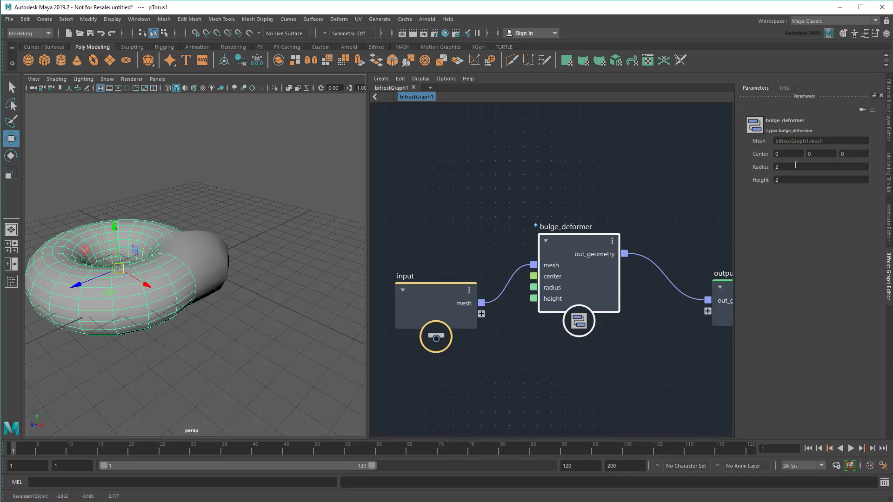
text(3)
key(Tab)
text(3)
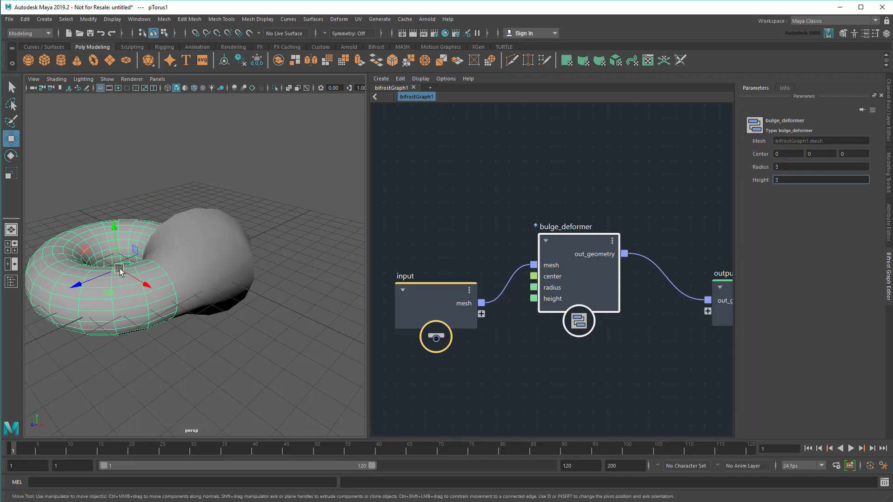
mouse_move(118, 268)
mouse_down()
mouse_move(276, 257)
mouse_move(133, 266)
mouse_up()
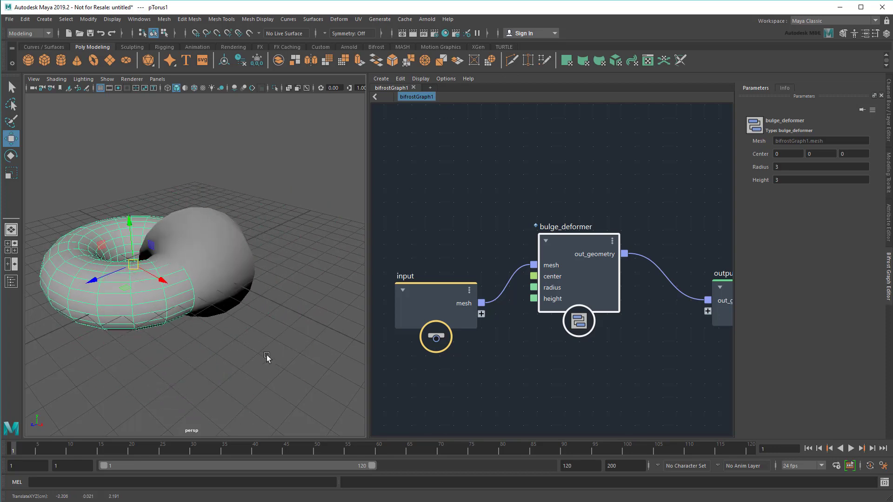
click(260, 339)
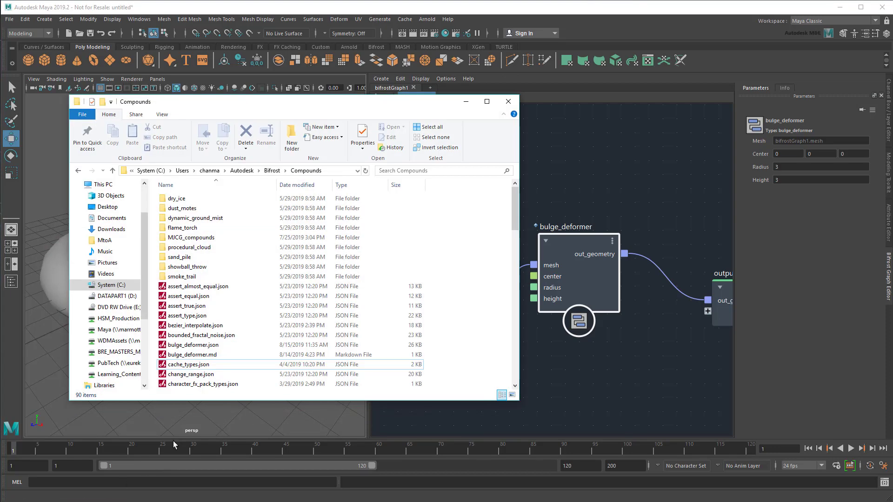
- Compress bulge_deformer.json and bulge_deformer.md into a zip folder
click(192, 344)
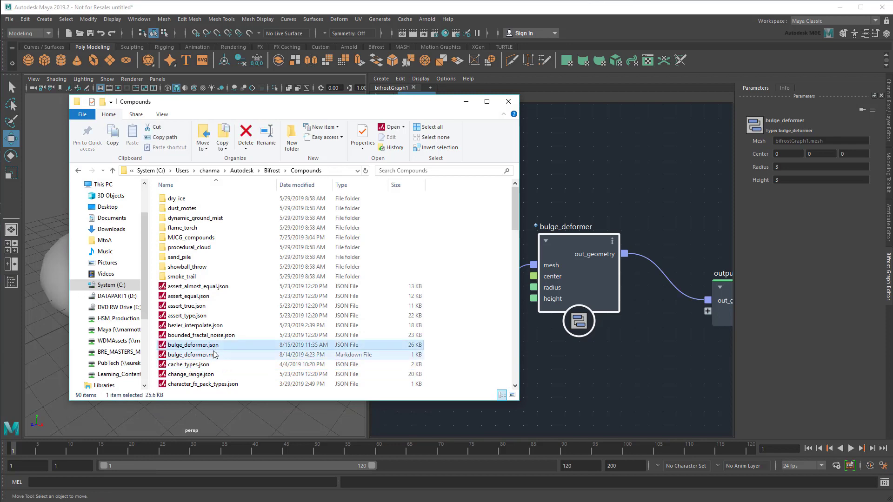
shift+click(193, 354)
right_click(221, 356)
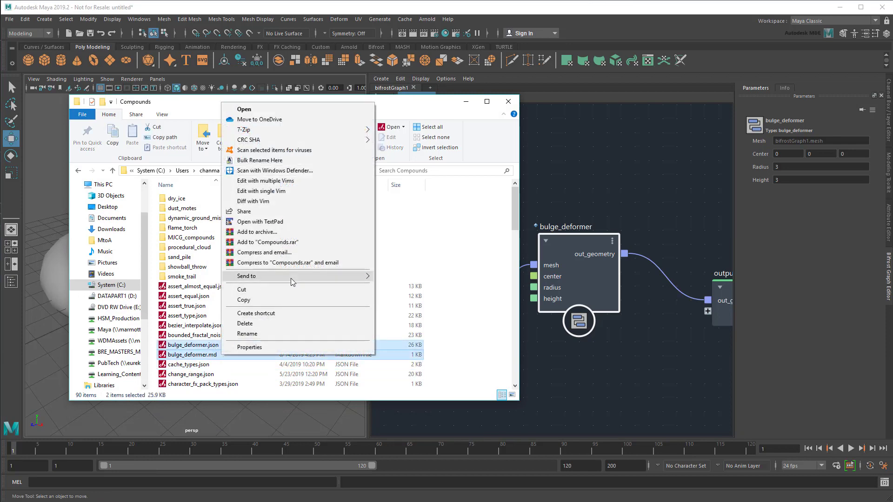
mouse_move(247, 277)
click(404, 290)
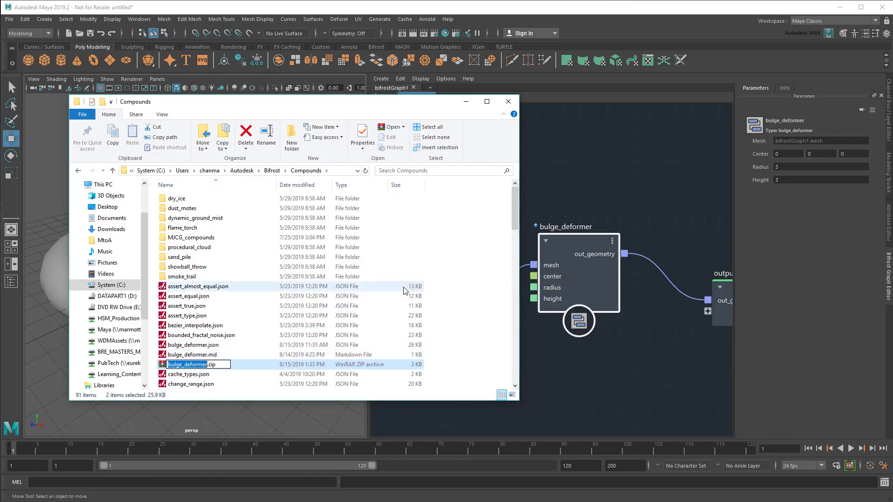
click(422, 367)
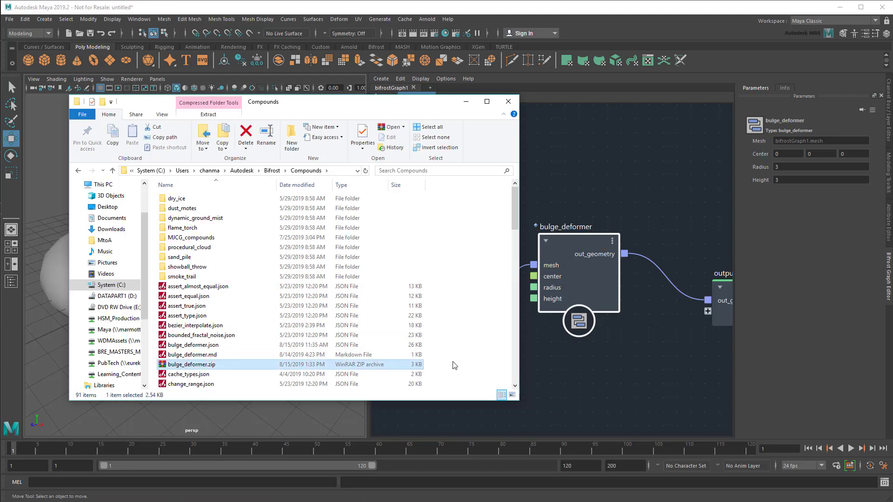
- Move extrude.json and extrude.md from Downloads into the Compounds folder, then close Maya
key(alt+Tab)
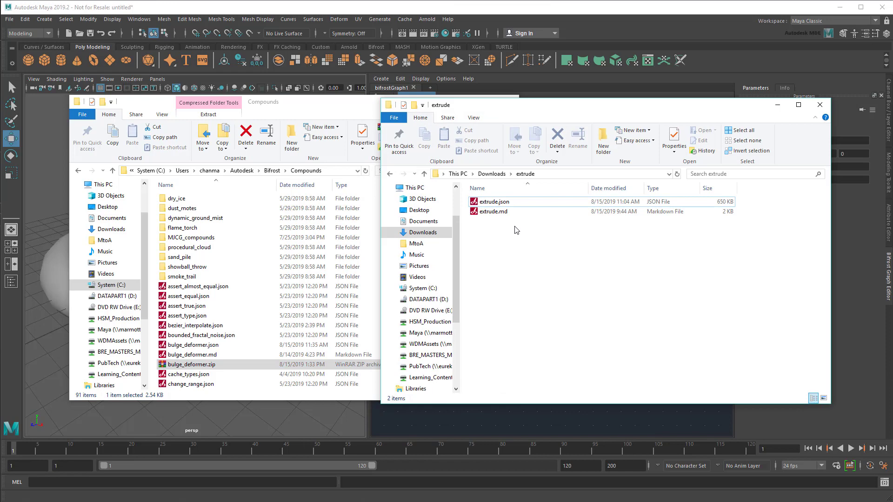
mouse_move(514, 230)
mouse_down()
mouse_move(474, 198)
mouse_move(305, 328)
mouse_up()
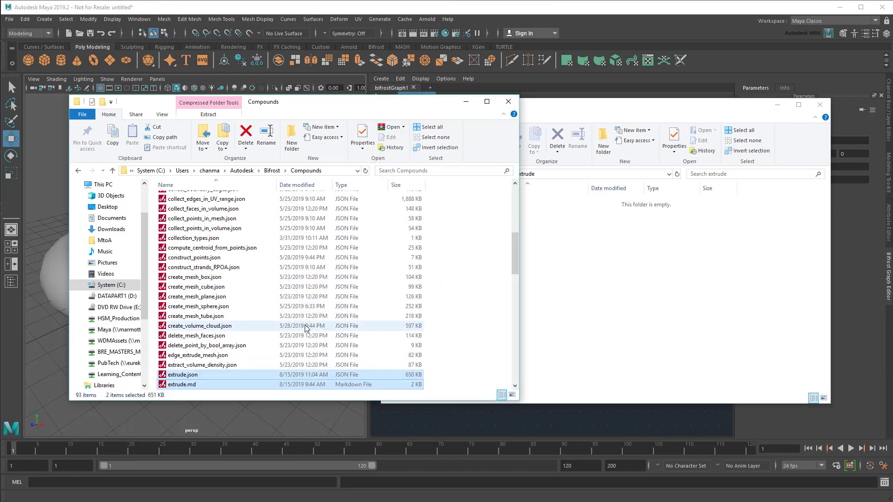
click(471, 104)
click(773, 106)
click(879, 7)
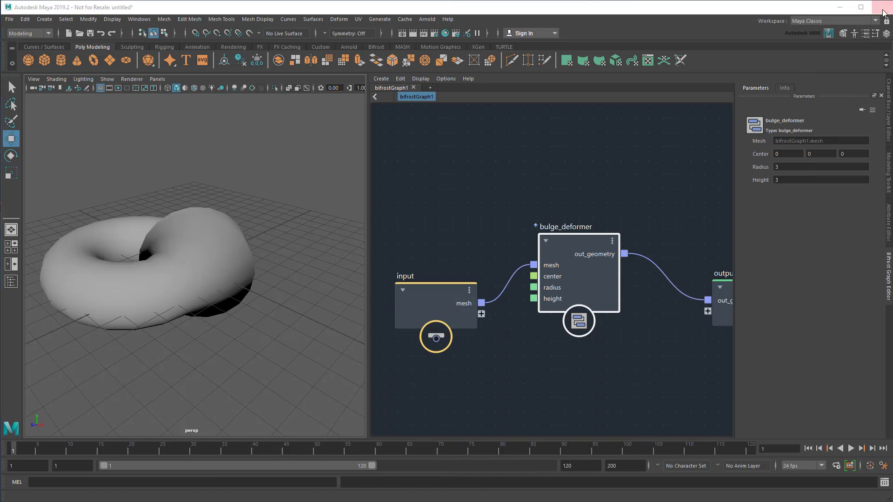
- Relaunch Maya without saving and create a tilted polygon cylinder
click(447, 277)
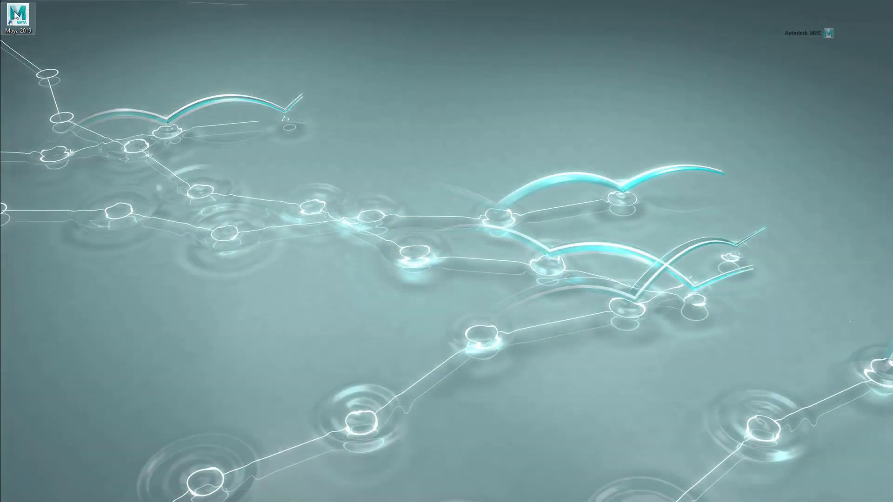
click(19, 23)
double_click(19, 22)
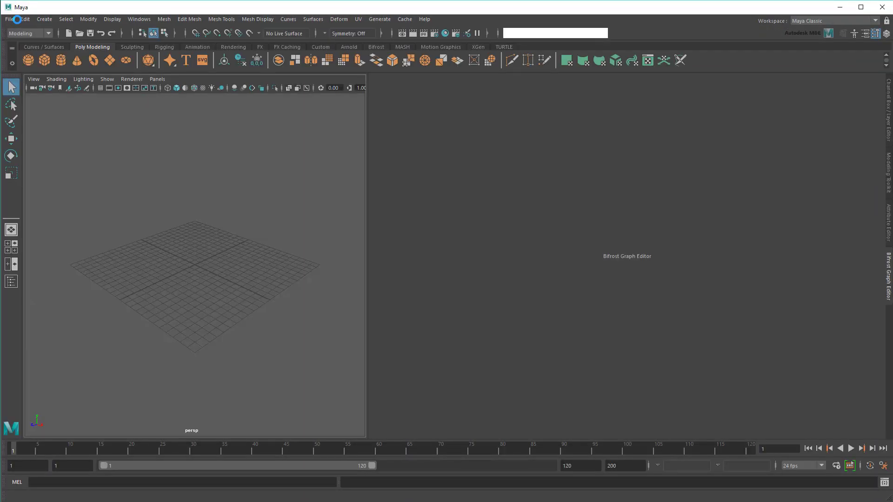
click(61, 61)
key(e)
mouse_move(183, 233)
mouse_down()
mouse_move(247, 261)
mouse_move(272, 226)
mouse_up()
key(q)
- Create a Bifrost graph for the cylinder and wire the input mesh through an extrude node to the output
click(381, 90)
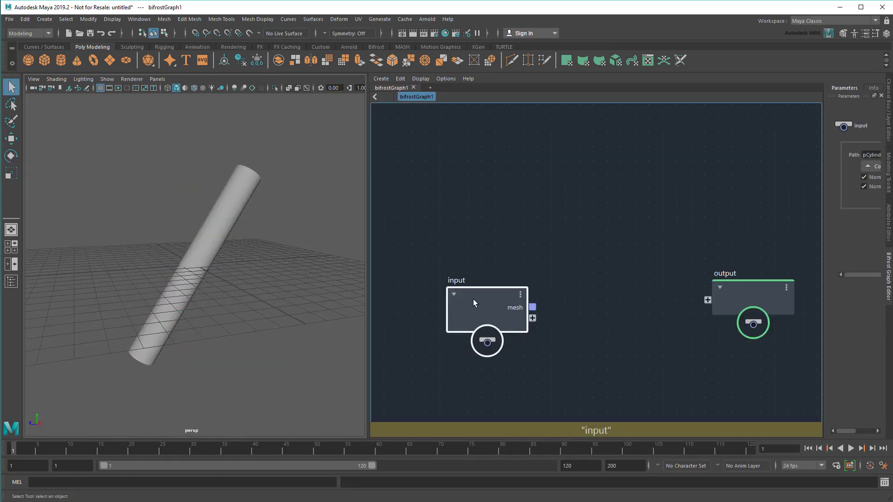
key(Tab)
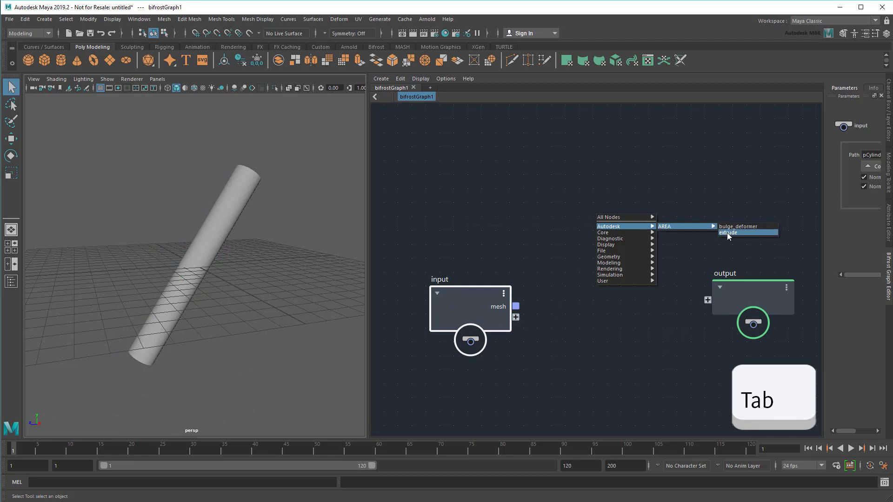
click(727, 233)
drag(514, 306, 566, 248)
mouse_move(656, 237)
mouse_down()
mouse_move(678, 279)
mouse_move(707, 300)
mouse_up()
click(276, 240)
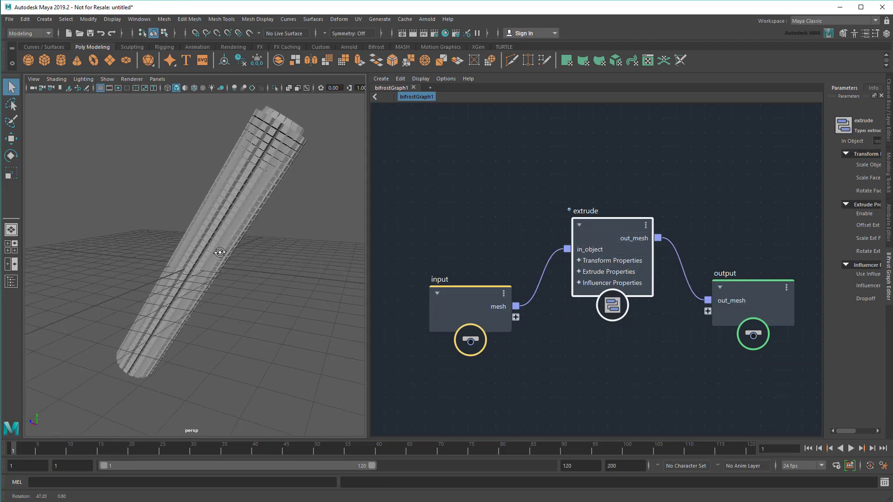
scroll(450, 156, down, 2)
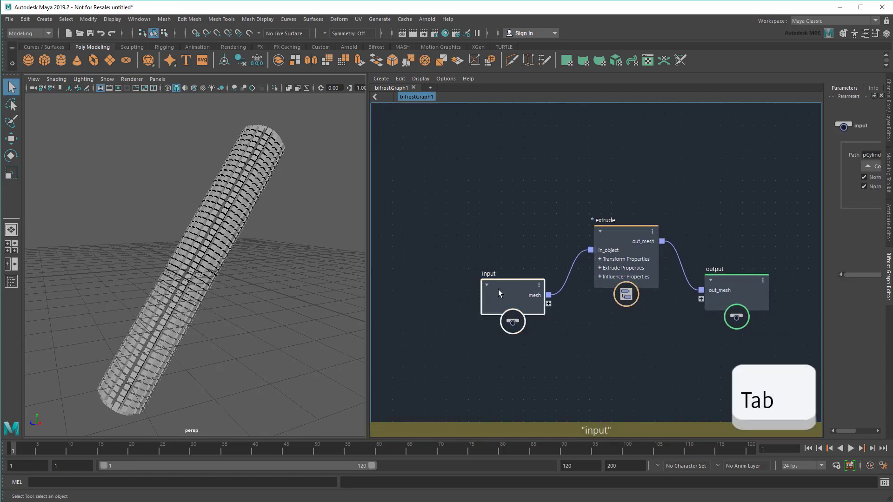
- Add a bulge_deformer node and route the input mesh into it ahead of extrude
drag(498, 289, 415, 290)
key(Tab)
click(659, 194)
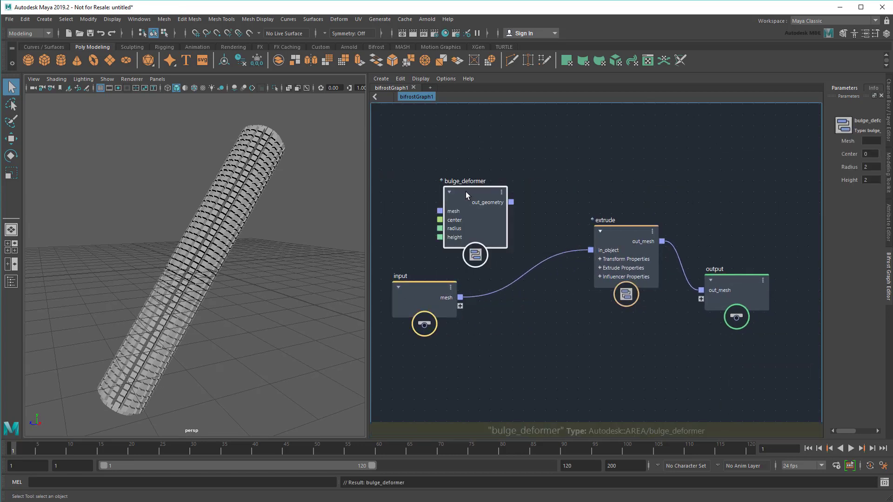
drag(509, 245, 558, 246)
drag(460, 297, 484, 216)
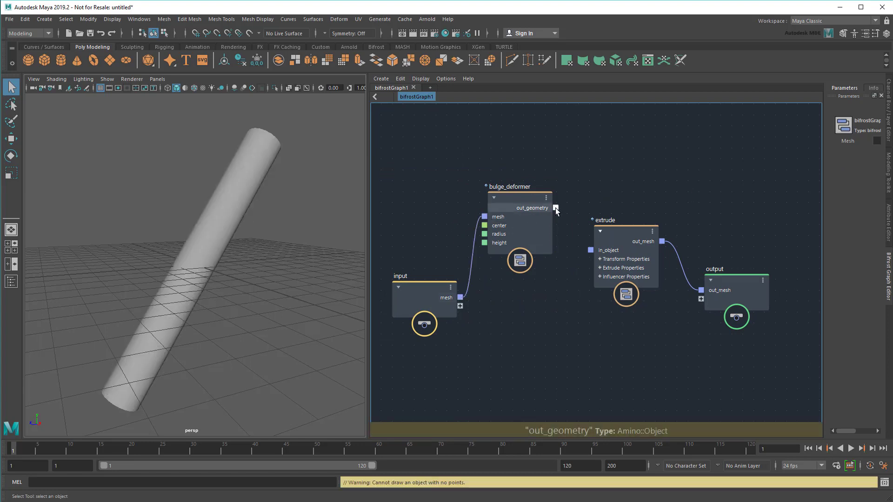